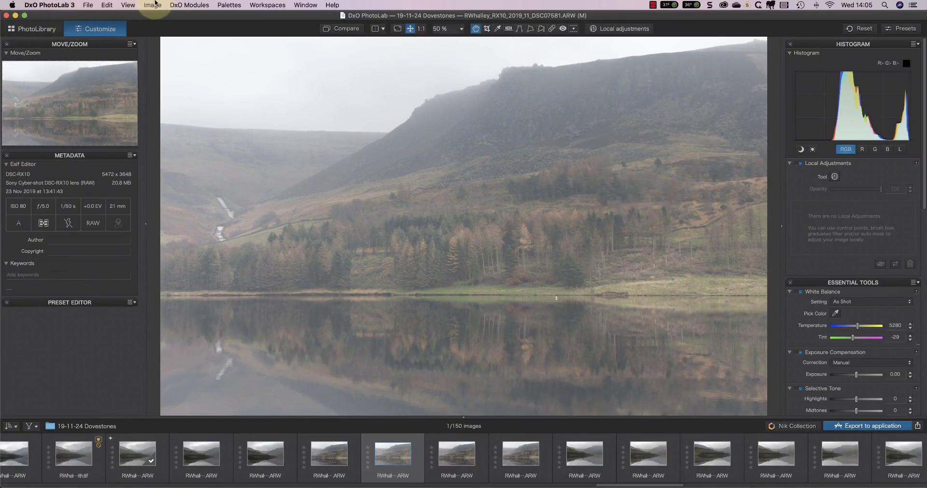
# Review the installed DxO Optics Modules for the Sony DSC RX10 in the module manager and close it.
pyautogui.click(180, 6)
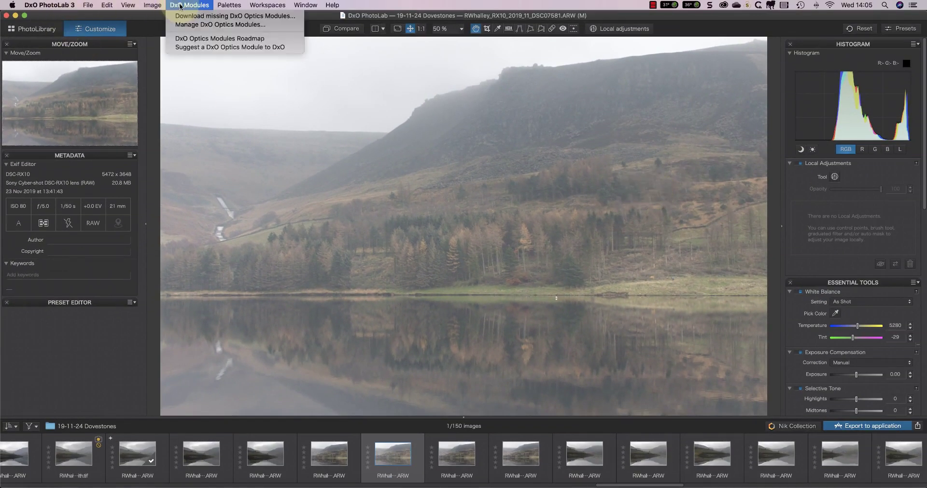
pyautogui.click(197, 31)
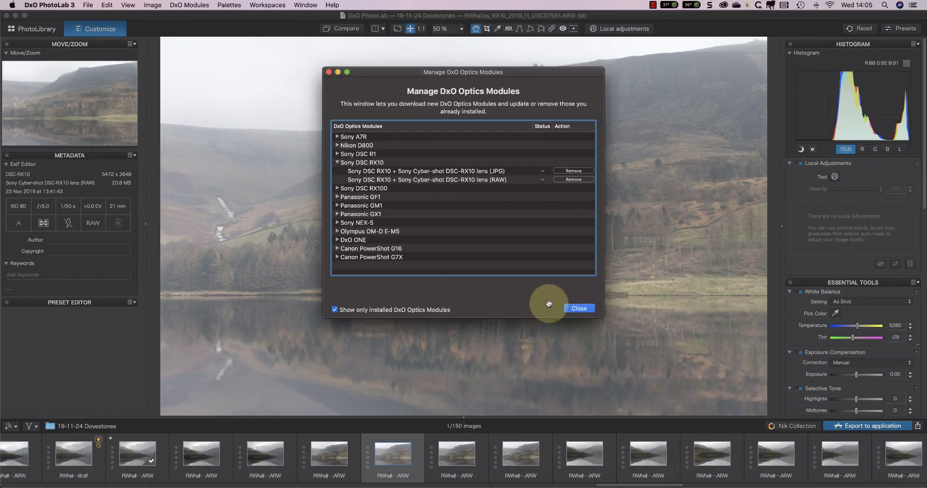
pyautogui.click(710, 420)
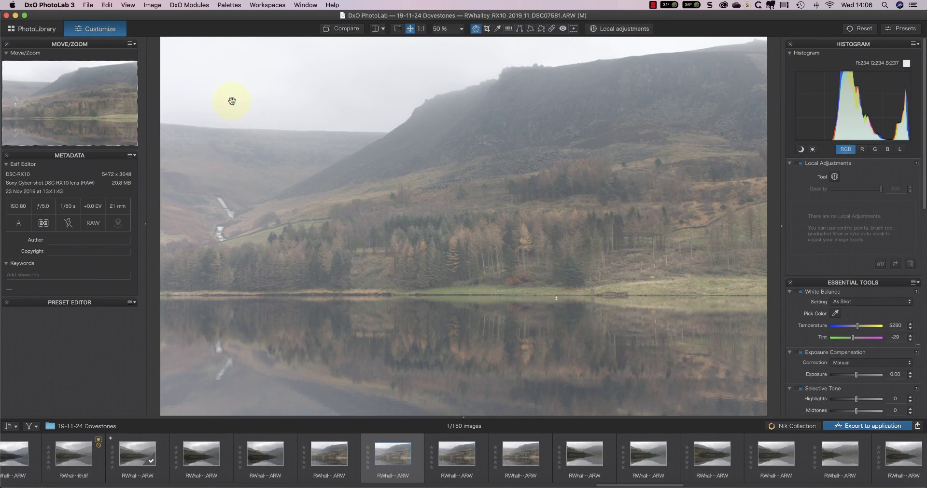
# Compare the corrected photo with its uncorrected version and return to the corrected preview.
pyautogui.click(345, 30)
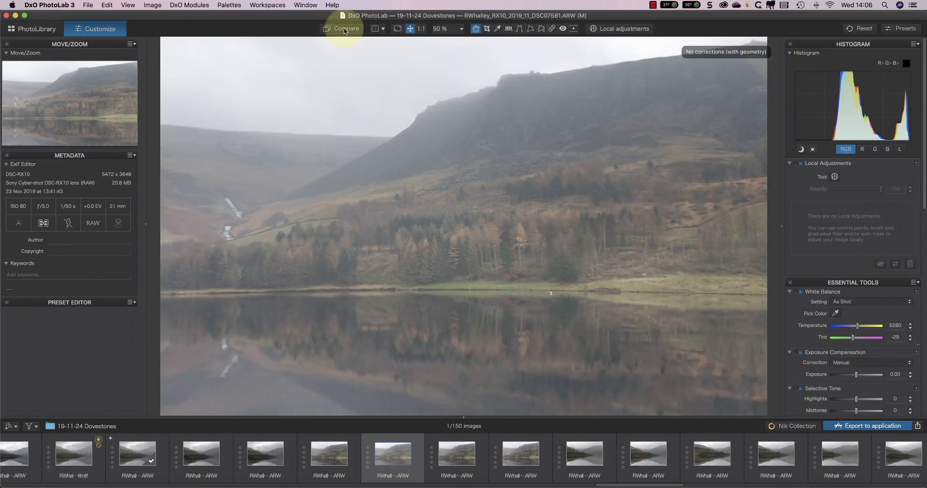
pyautogui.click(345, 30)
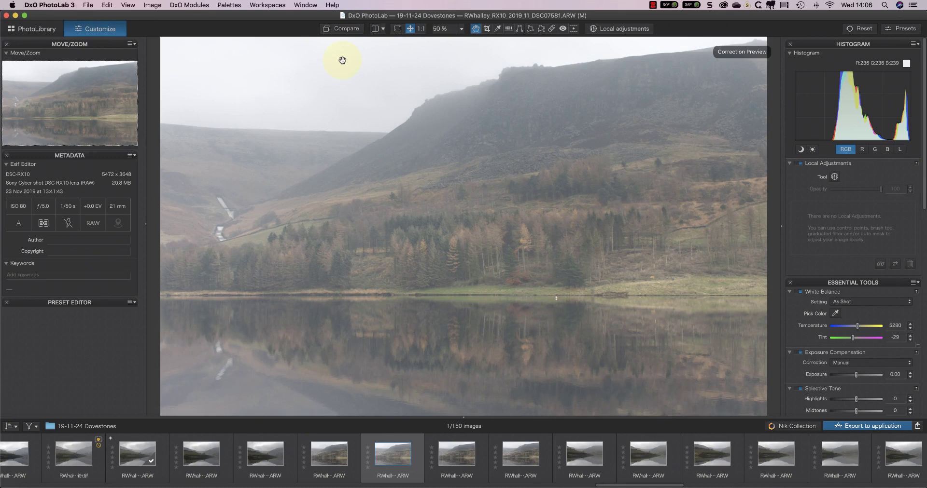
# Toggle the vignetting correction to compare its effect on the photo, and leave it switched off.
pyautogui.scroll(-5, 881, 273)
pyautogui.scroll(-6, 881, 273)
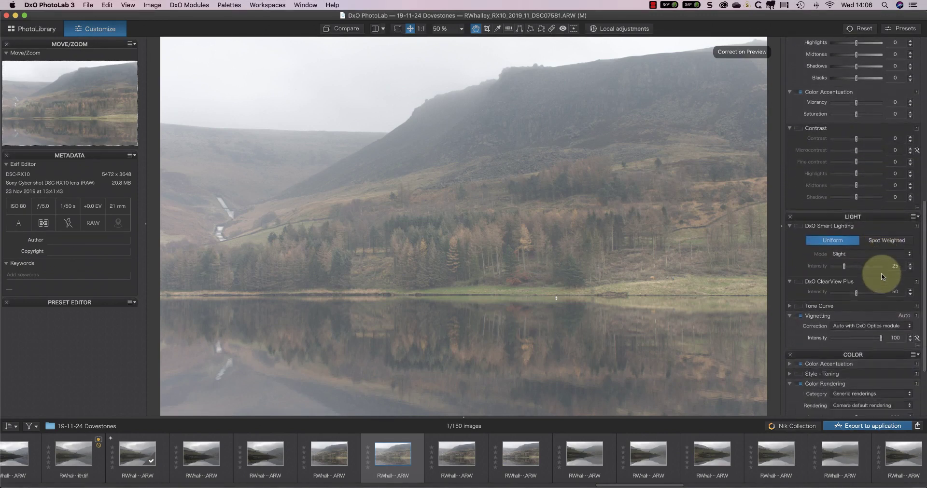
pyautogui.scroll(-2, 882, 273)
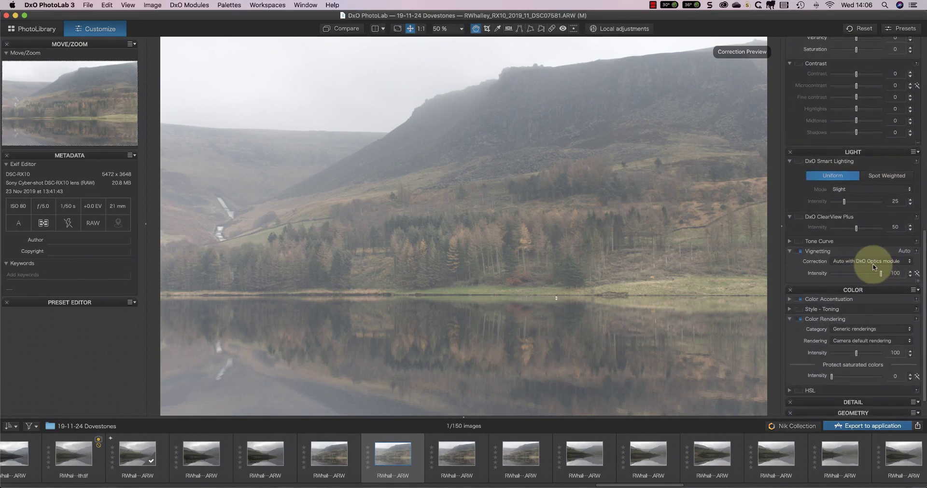
pyautogui.click(796, 251)
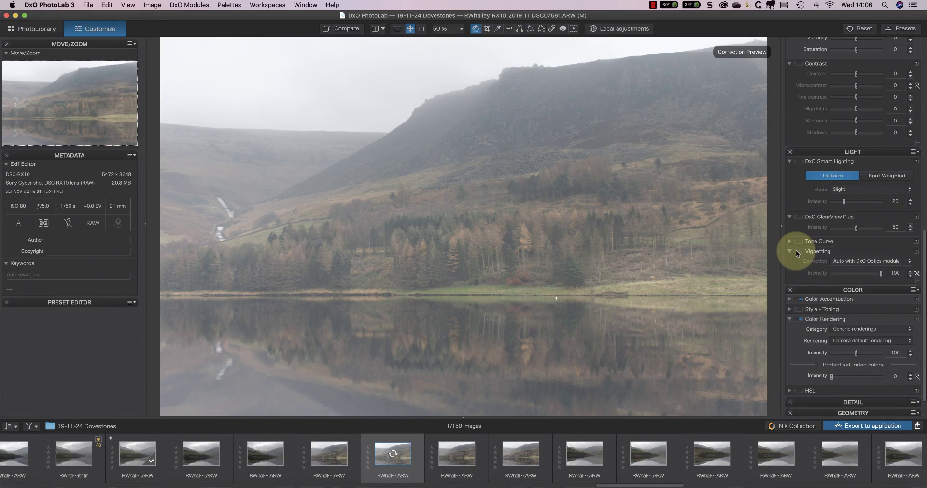
pyautogui.click(800, 252)
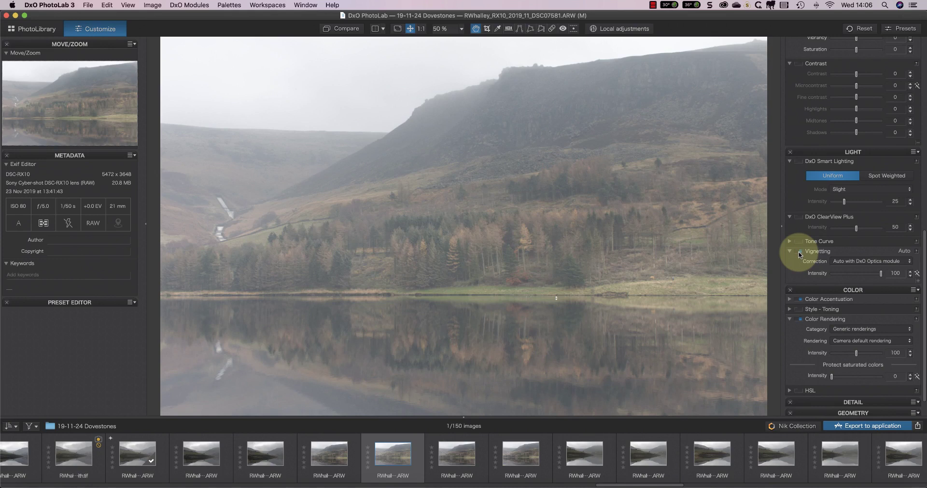
pyautogui.click(799, 253)
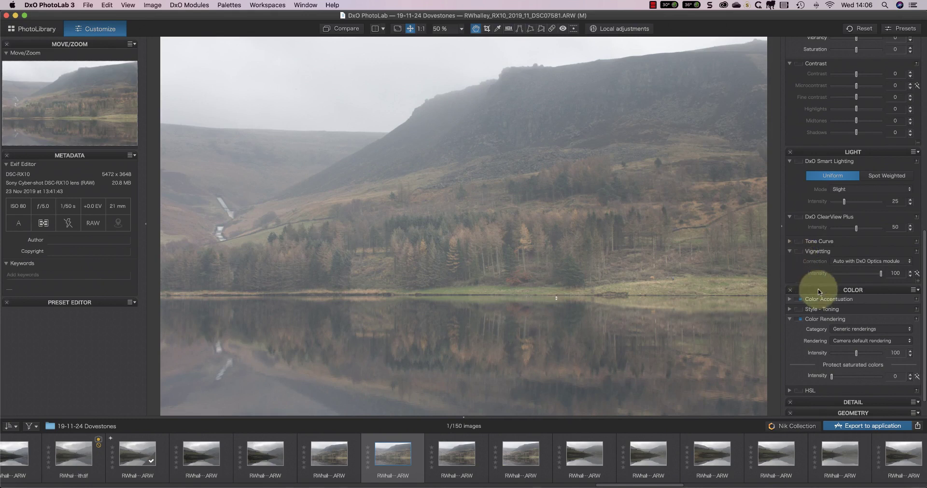
pyautogui.click(800, 252)
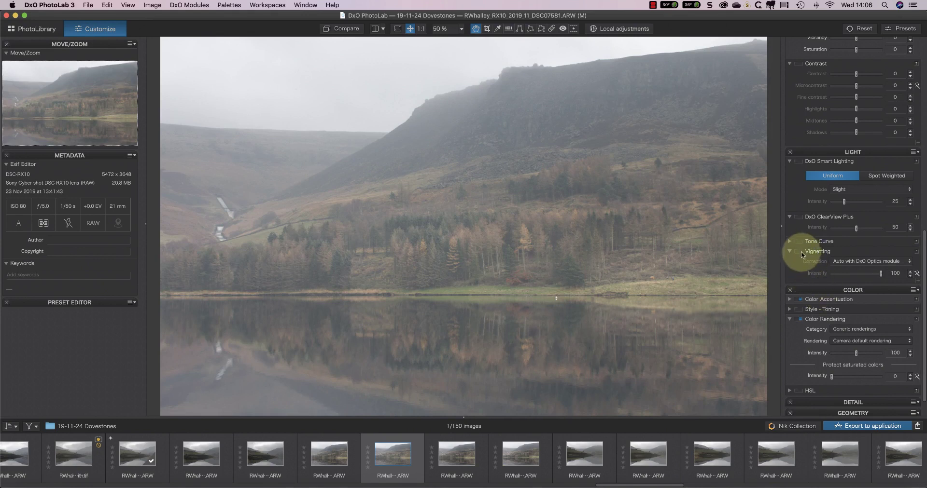
# Try DxO Smart Lighting and DxO ClearView Plus at intensity 22 on the whole photo, switching each off again.
pyautogui.click(799, 162)
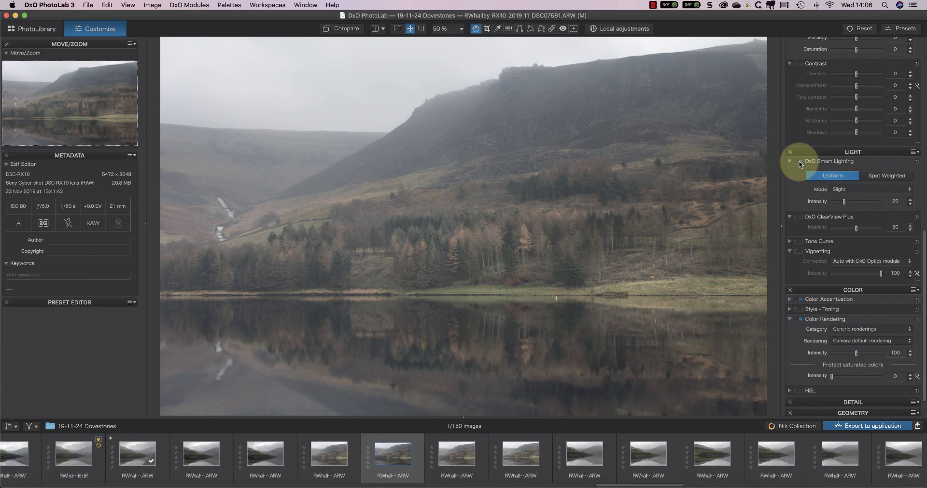
pyautogui.click(800, 163)
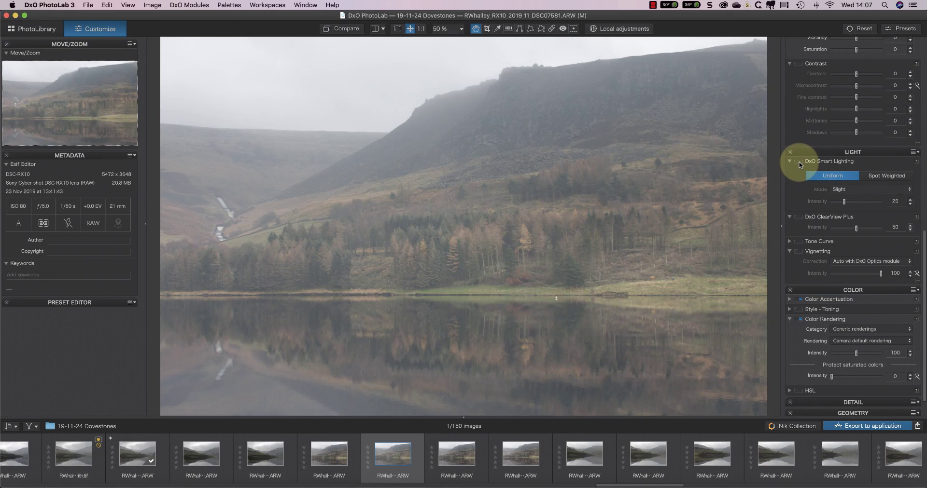
pyautogui.click(800, 217)
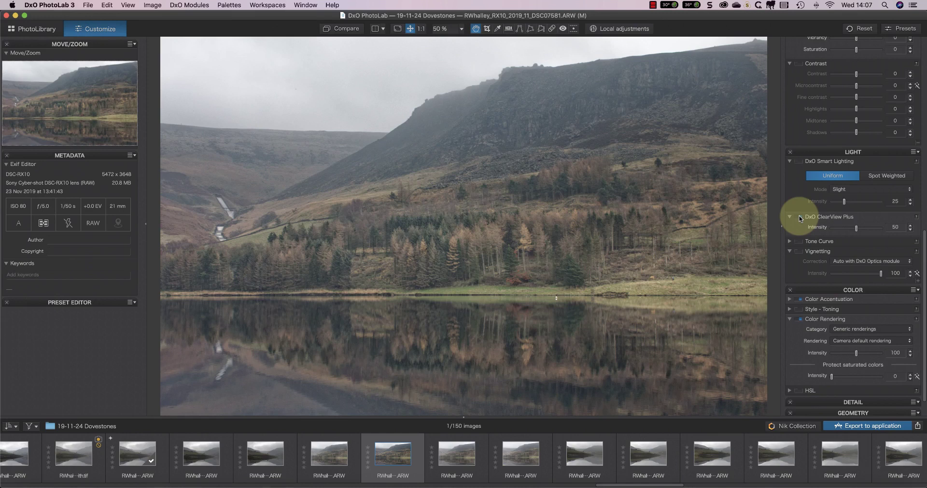
pyautogui.moveTo(857, 228); pyautogui.dragTo(841, 230)
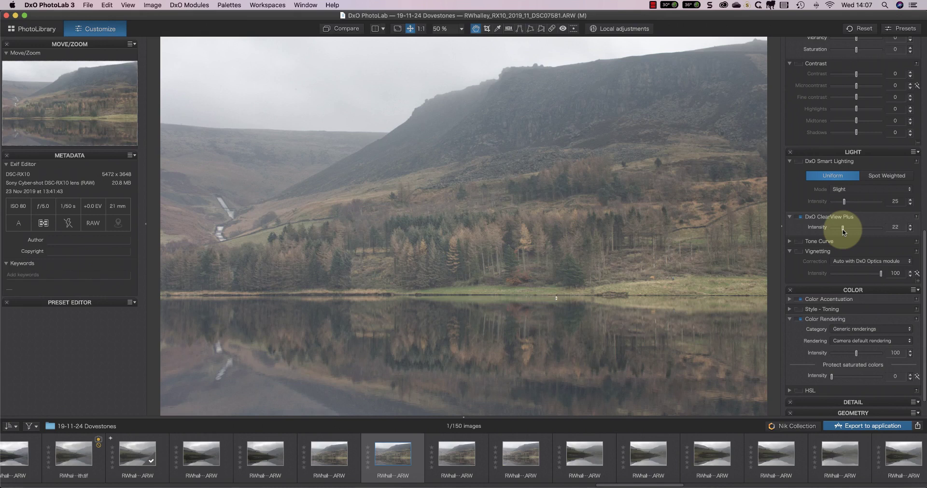
pyautogui.click(799, 216)
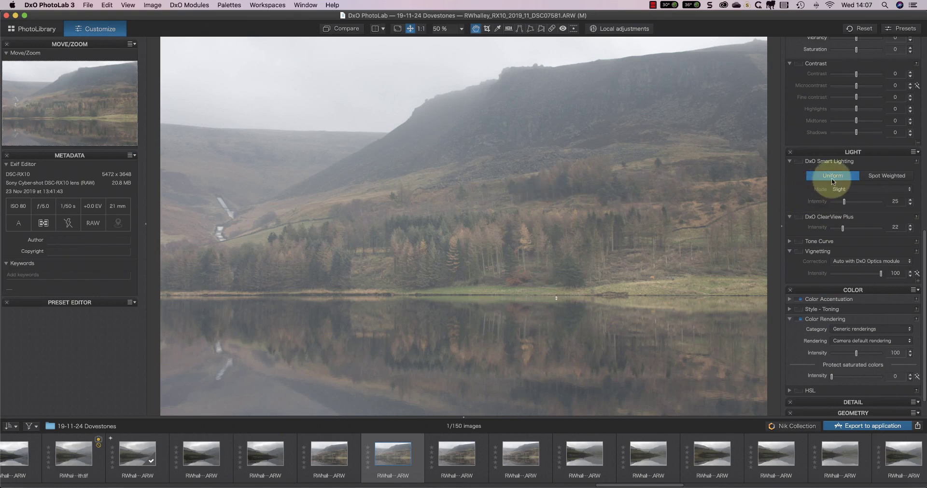
# Start local adjustments on the photo and activate the Graduated Filter tool.
pyautogui.scroll(8, 831, 178)
pyautogui.scroll(2, 831, 182)
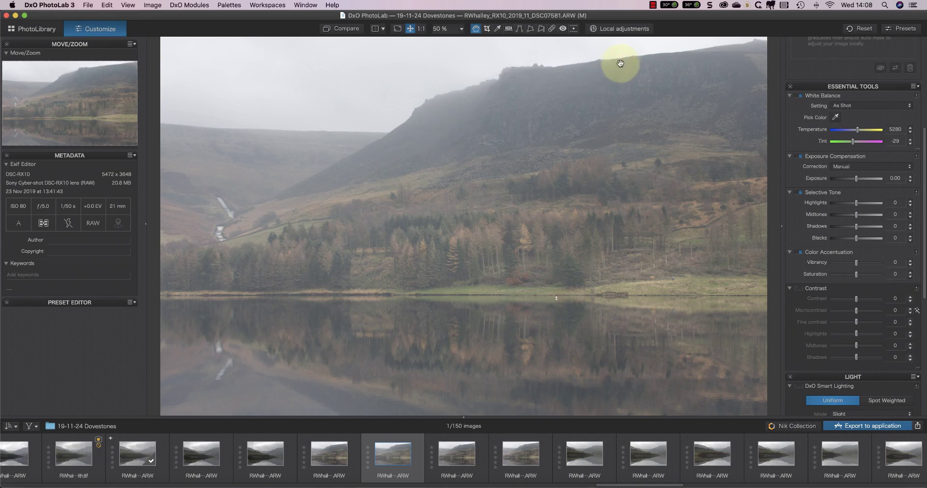
pyautogui.click(626, 29)
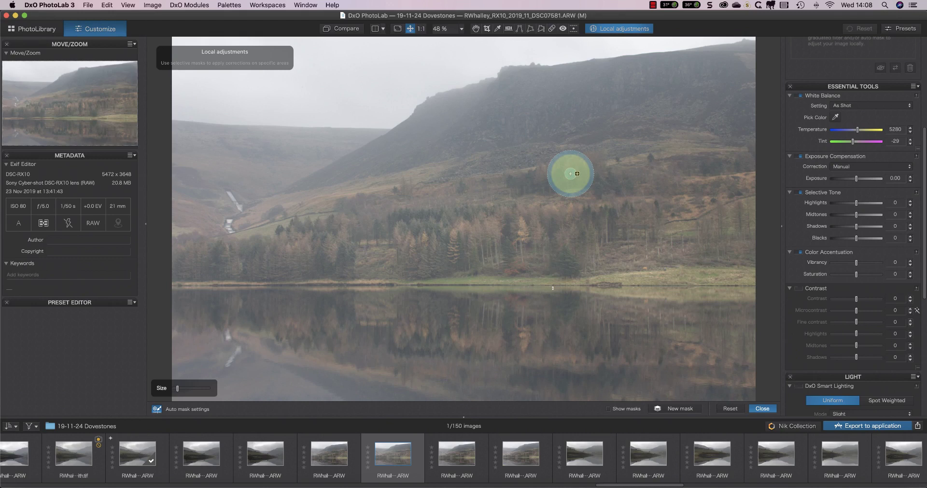
pyautogui.rightClick(470, 161)
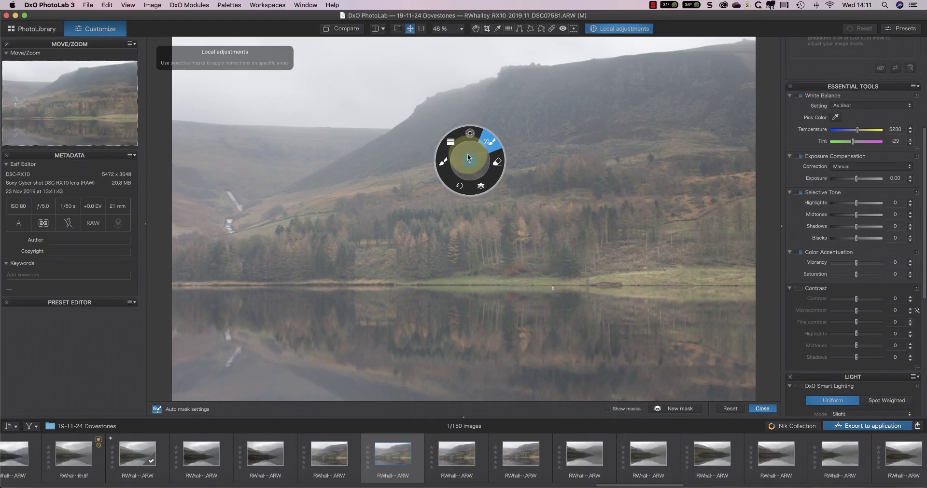
pyautogui.click(475, 160)
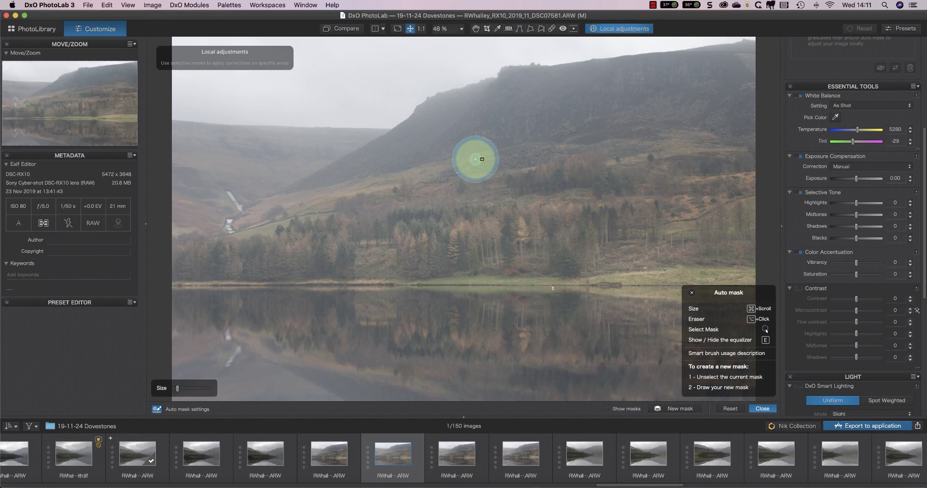
pyautogui.rightClick(454, 191)
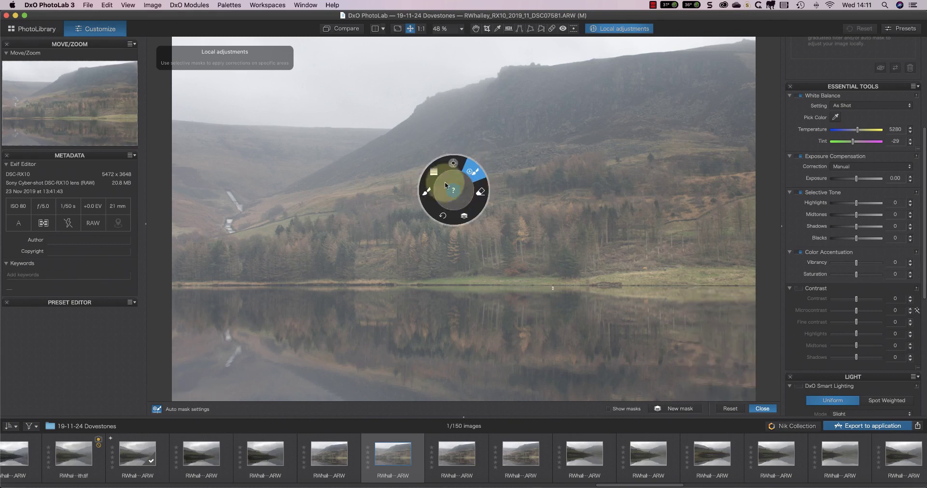
pyautogui.click(433, 171)
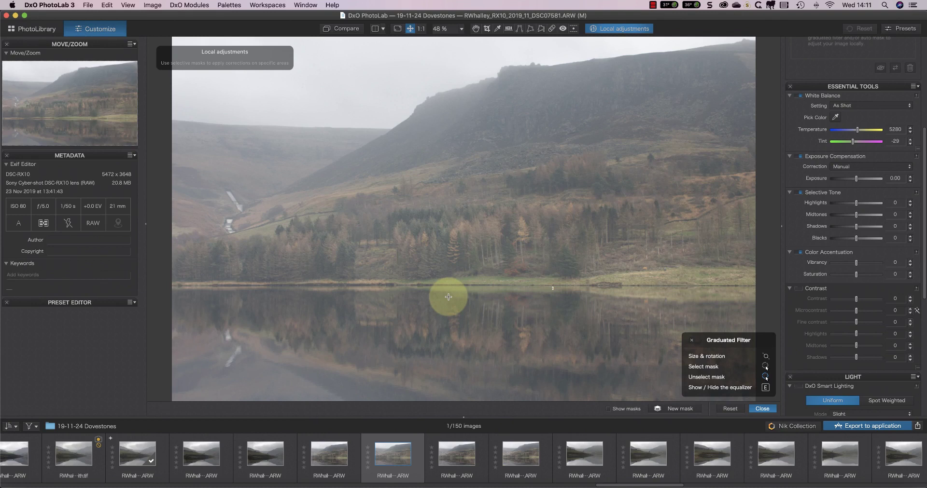
# Place a graduated filter covering the lake and fine-tune its position and transition along the far shoreline.
pyautogui.moveTo(448, 299); pyautogui.dragTo(448, 263)
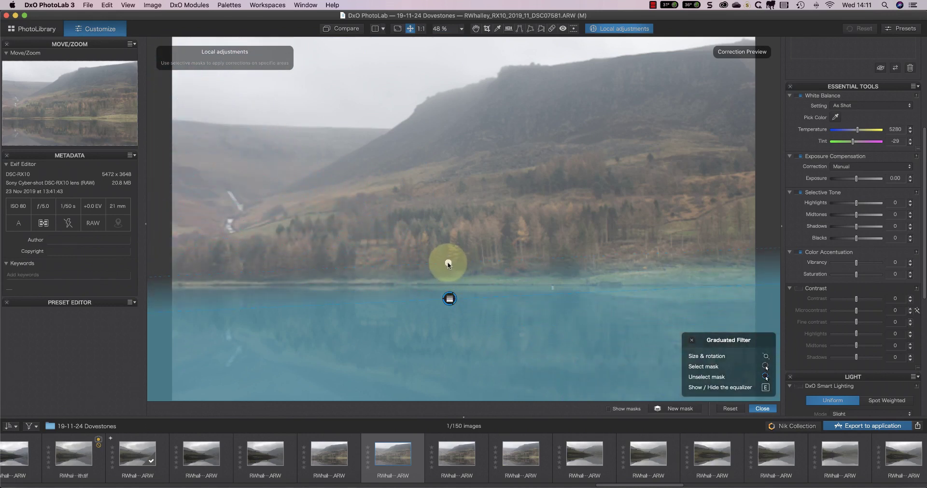
pyautogui.moveTo(448, 265); pyautogui.dragTo(449, 270)
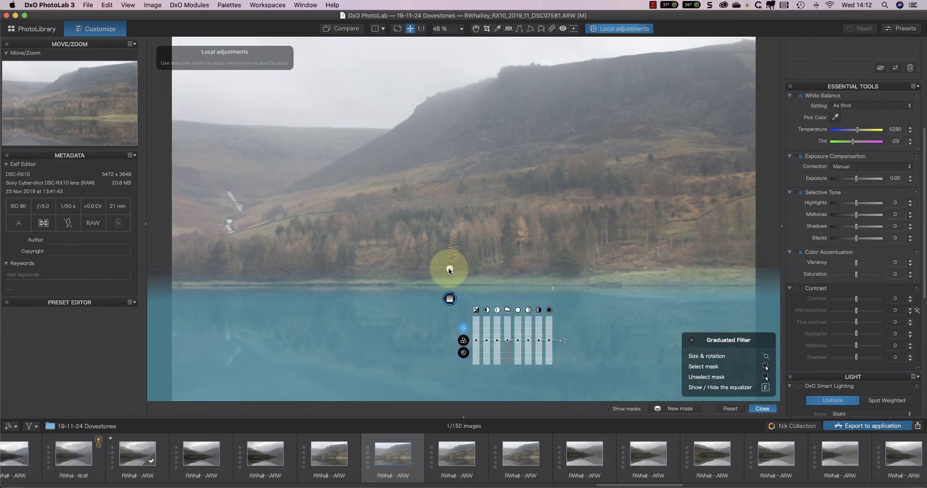
pyautogui.moveTo(449, 300)
pyautogui.mouseDown()
pyautogui.moveTo(460, 295)
pyautogui.moveTo(451, 295)
pyautogui.mouseUp()
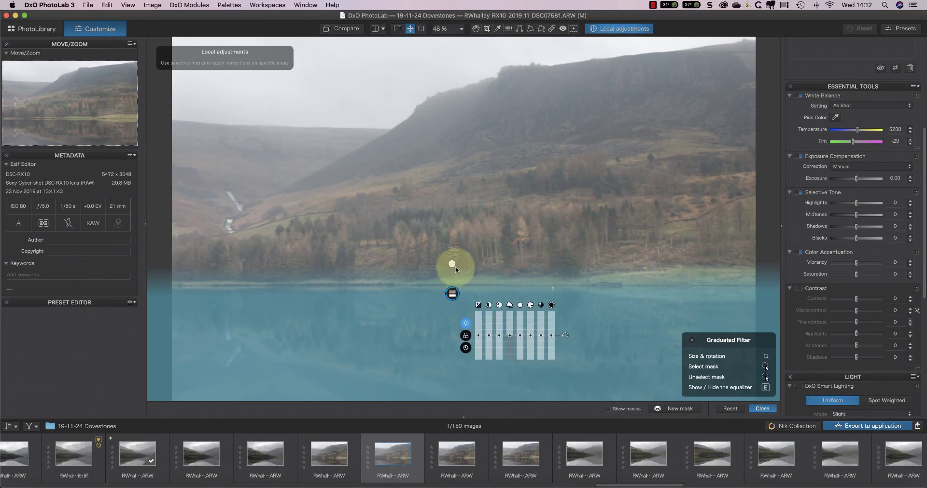
pyautogui.moveTo(453, 264)
pyautogui.mouseDown()
pyautogui.moveTo(465, 265)
pyautogui.moveTo(443, 256)
pyautogui.moveTo(452, 255)
pyautogui.moveTo(451, 265)
pyautogui.mouseUp()
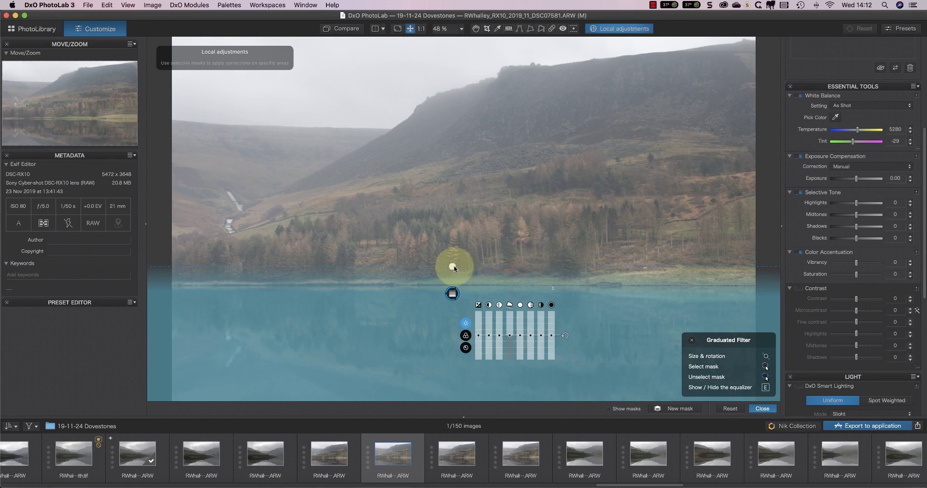
# Add three more graduated filters at different angles across the hillside and trees.
pyautogui.moveTo(357, 221); pyautogui.dragTo(379, 227)
pyautogui.moveTo(574, 203); pyautogui.dragTo(565, 214)
pyautogui.moveTo(454, 230); pyautogui.dragTo(486, 248)
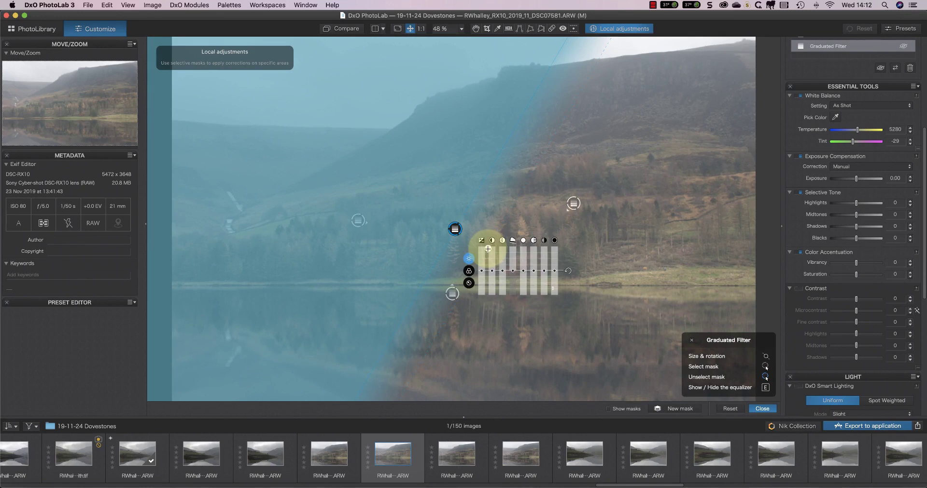
# Delete the last graduated filter in the mask list and reset all remaining local adjustments.
pyautogui.scroll(10, 834, 224)
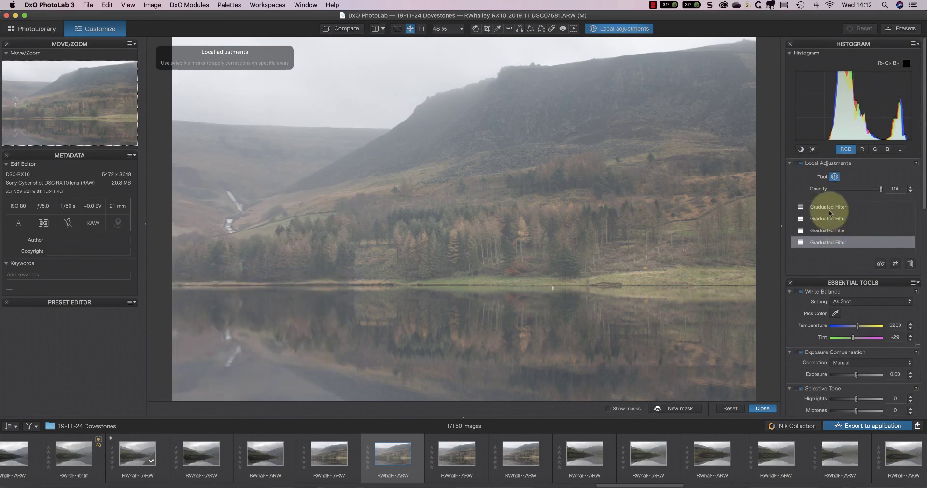
pyautogui.moveTo(826, 219)
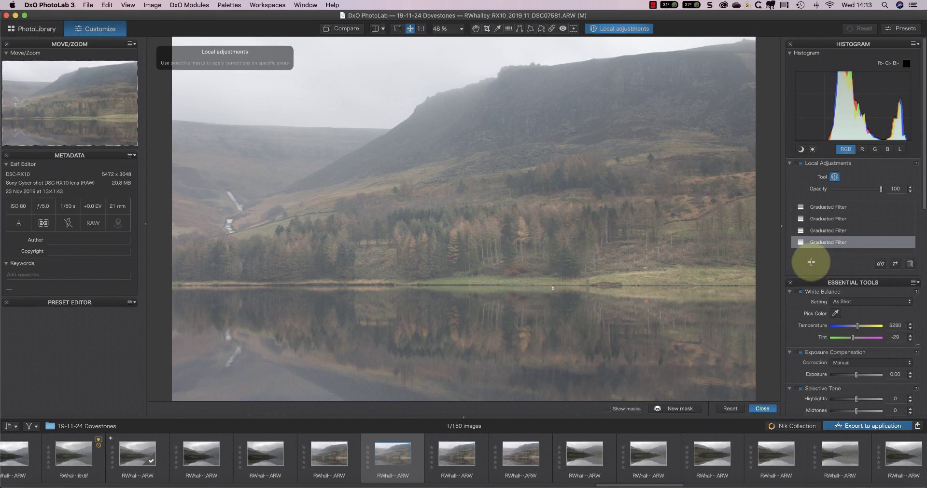
pyautogui.click(808, 243)
pyautogui.rightClick(530, 202)
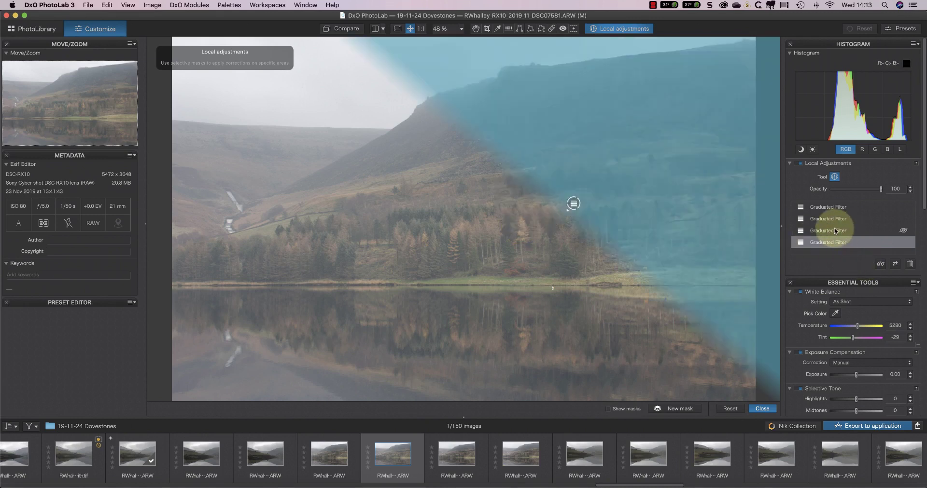
pyautogui.click(910, 265)
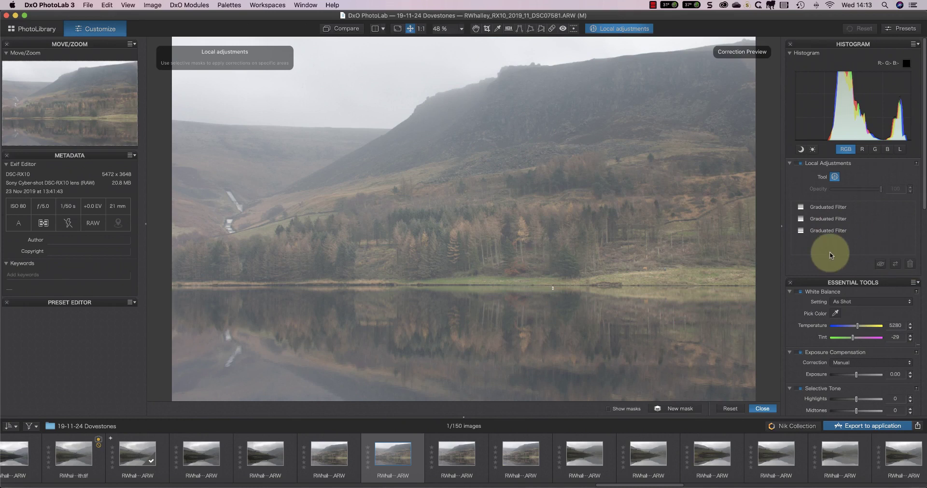
pyautogui.rightClick(485, 167)
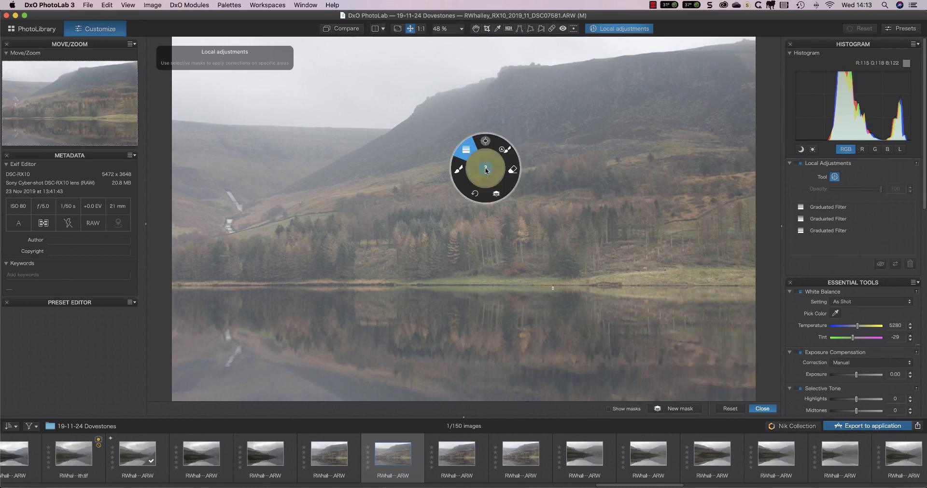
pyautogui.click(474, 195)
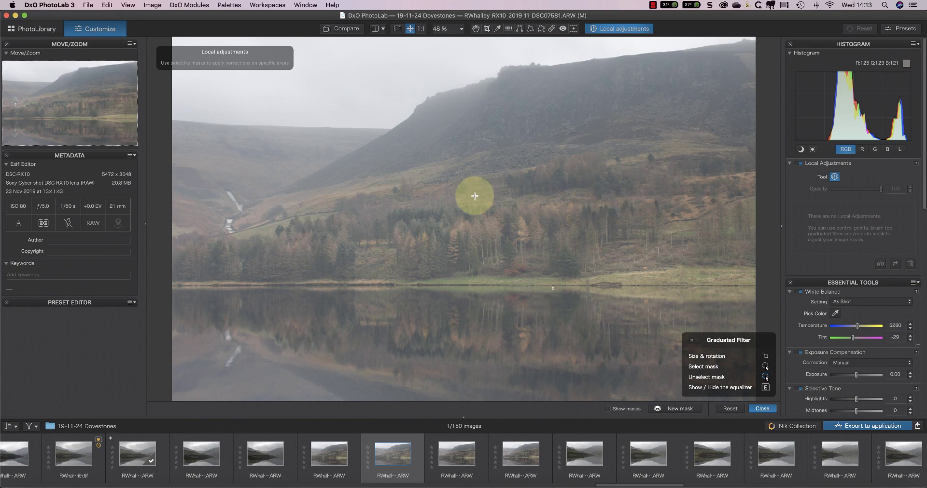
# Place a graduated filter over the lake with a short transition at the far shoreline and set its ClearView Plus to 44.
pyautogui.moveTo(457, 292); pyautogui.dragTo(458, 271)
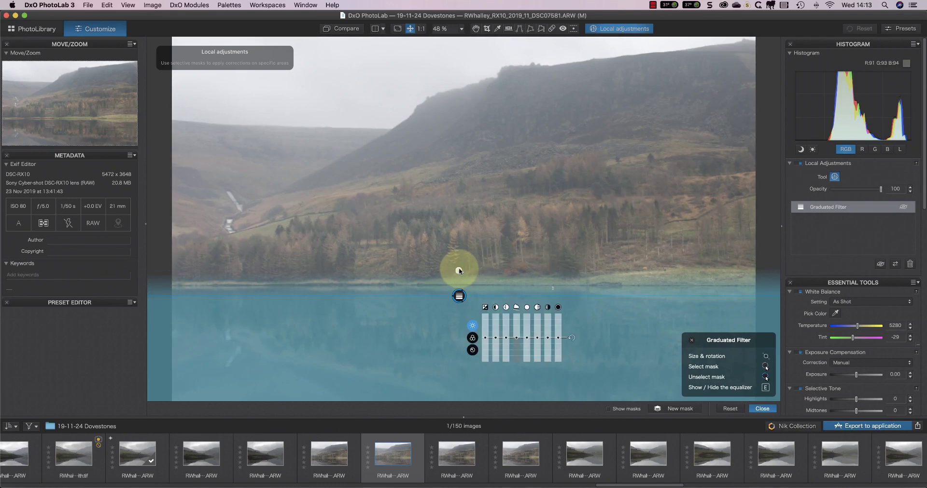
pyautogui.click(516, 338)
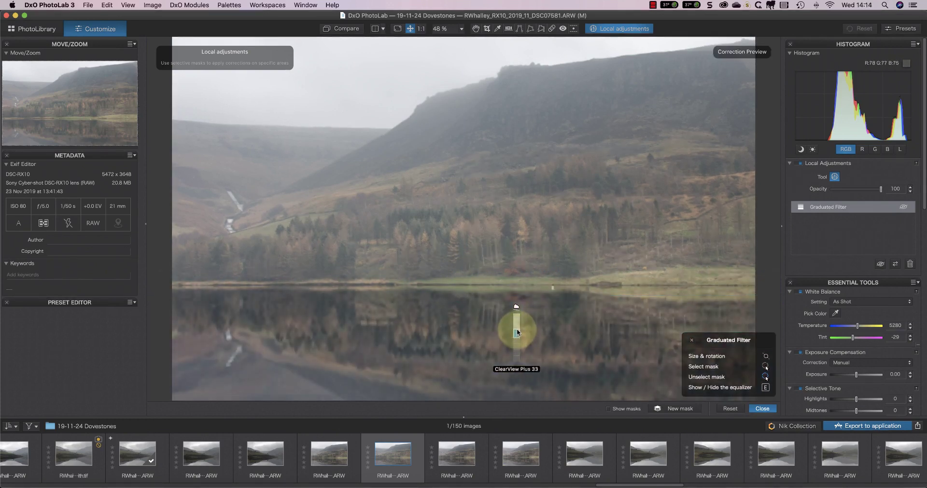
pyautogui.moveTo(516, 337); pyautogui.dragTo(518, 330)
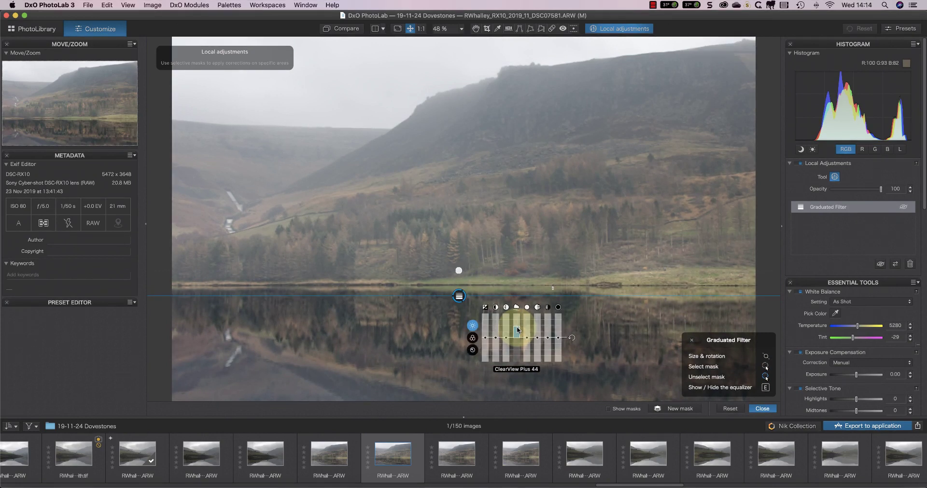
# Raise the lake filter's vibrancy and saturation, and compare the photo with its version without local adjustments.
pyautogui.click(473, 338)
pyautogui.moveTo(486, 338)
pyautogui.mouseDown()
pyautogui.moveTo(485, 326)
pyautogui.moveTo(493, 336)
pyautogui.mouseUp()
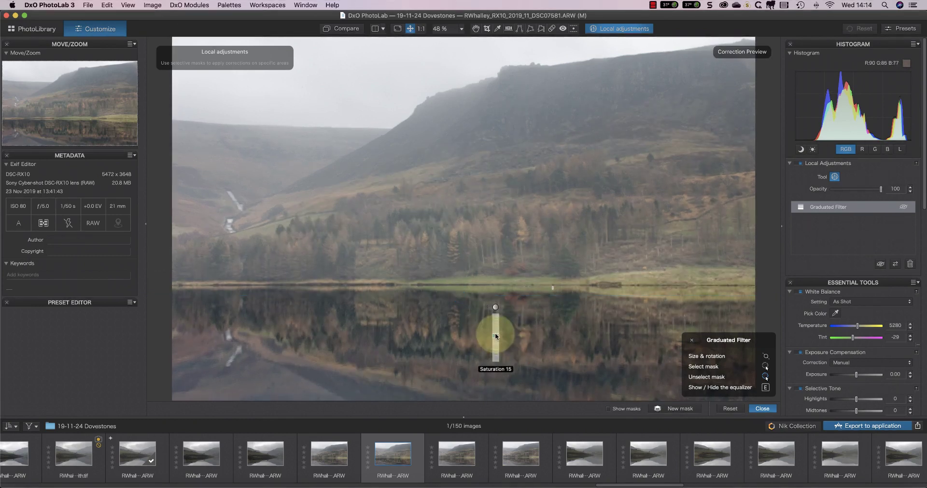
pyautogui.moveTo(495, 337); pyautogui.dragTo(497, 336)
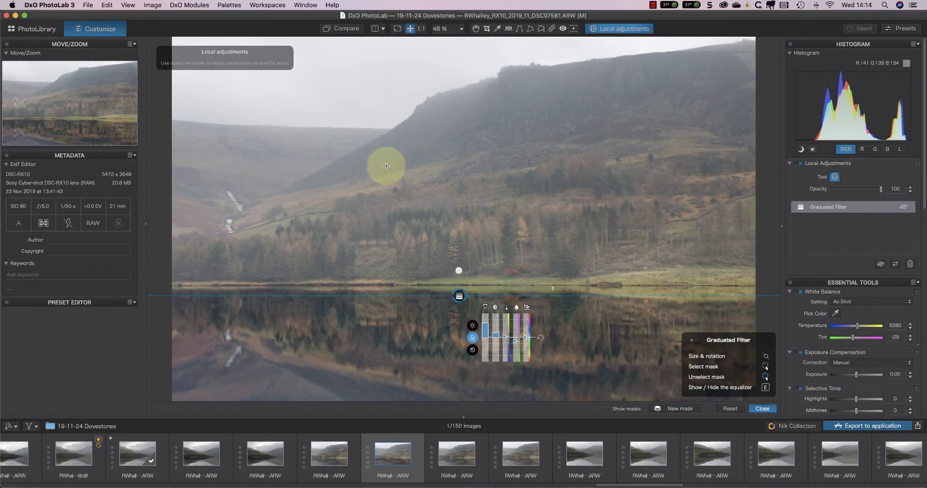
pyautogui.click(351, 31)
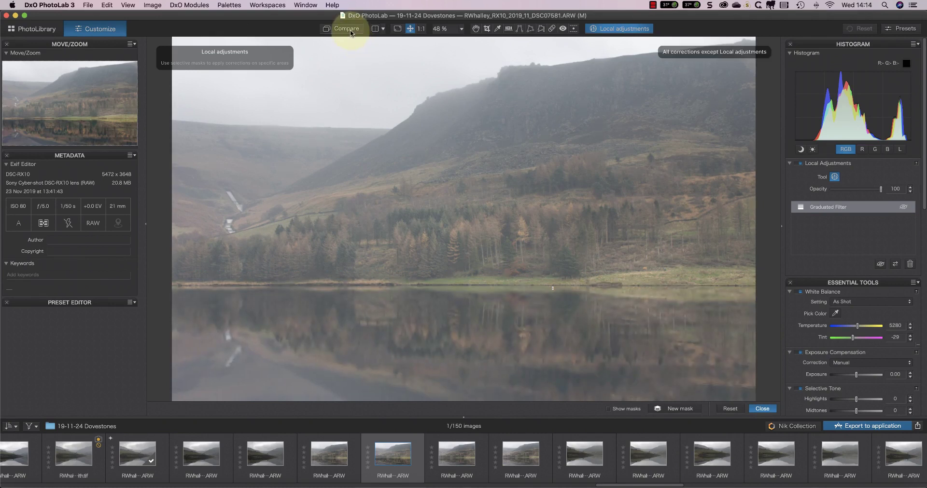
pyautogui.click(351, 33)
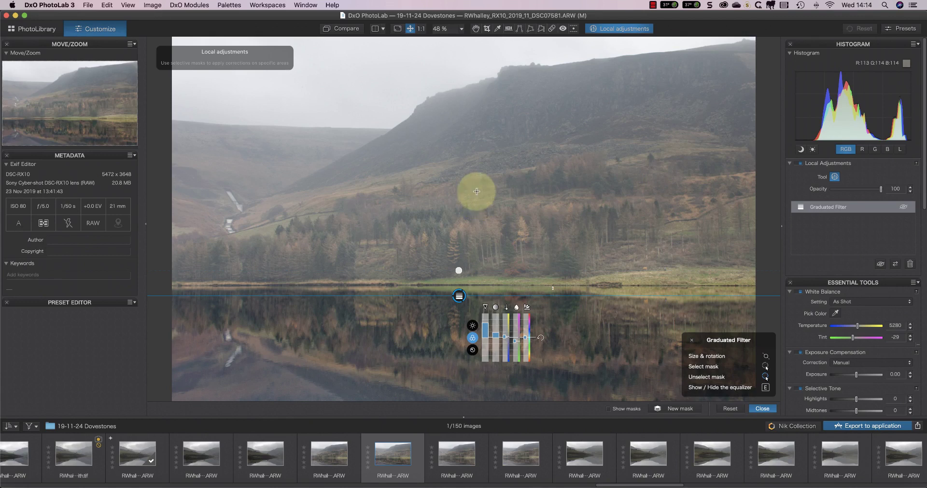
# Activate the Eraser with flow 20% and opacity 38%, and reduce its brush size slightly.
pyautogui.rightClick(477, 192)
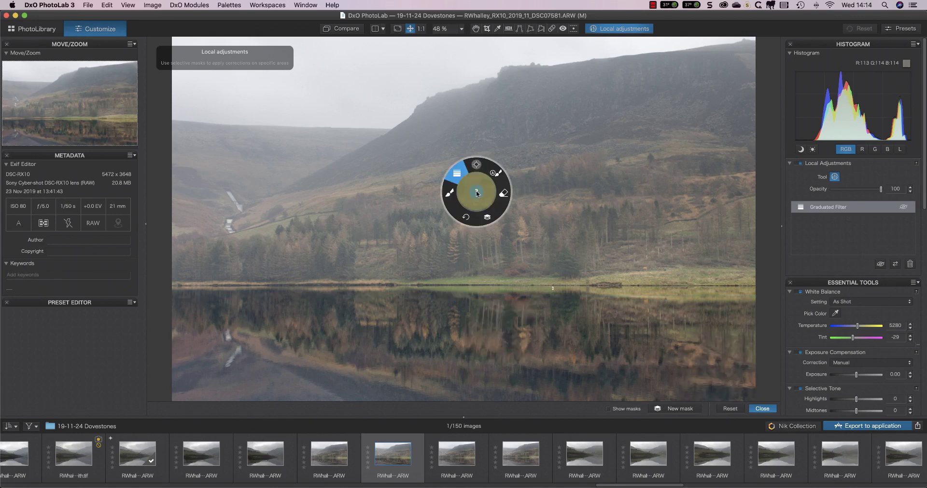
pyautogui.click(503, 193)
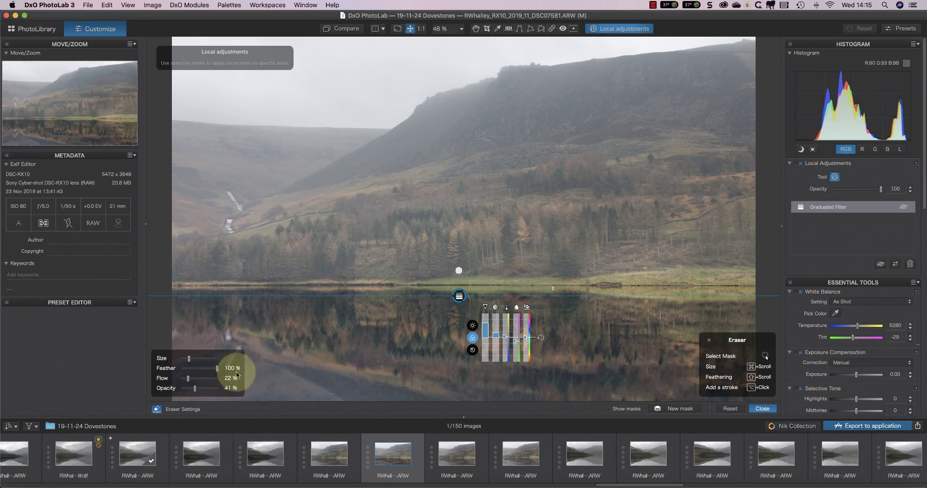
pyautogui.moveTo(188, 378); pyautogui.dragTo(194, 389)
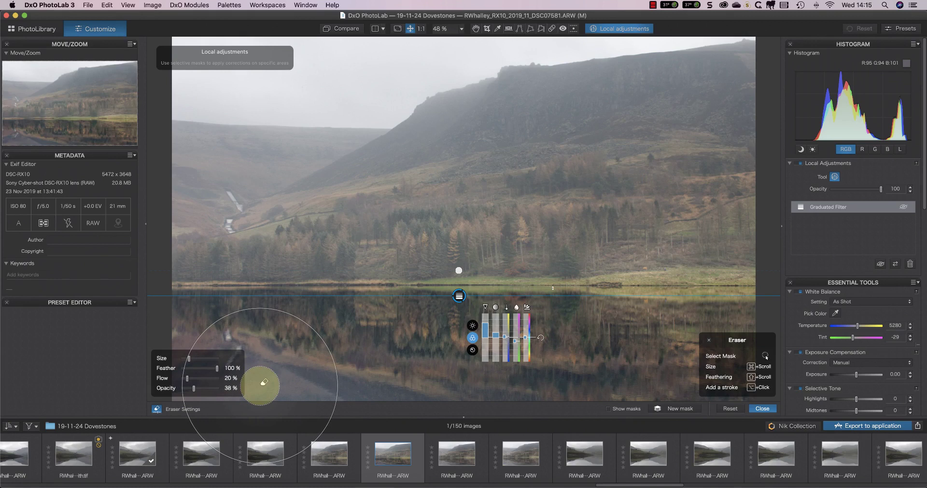
pyautogui.moveTo(189, 359); pyautogui.dragTo(187, 359)
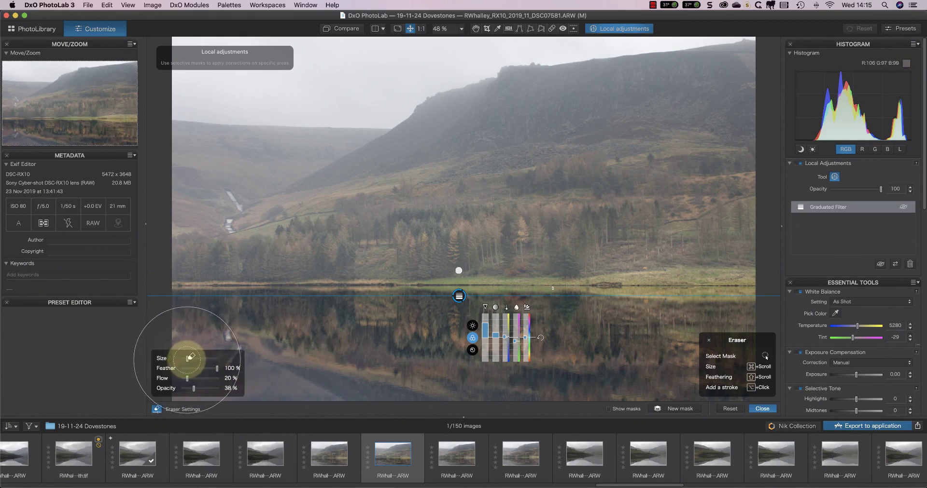
# Partly erase the graduated filter over the water in the photo's lower-left corner, checking the result with the mask overlay.
pyautogui.press('m')
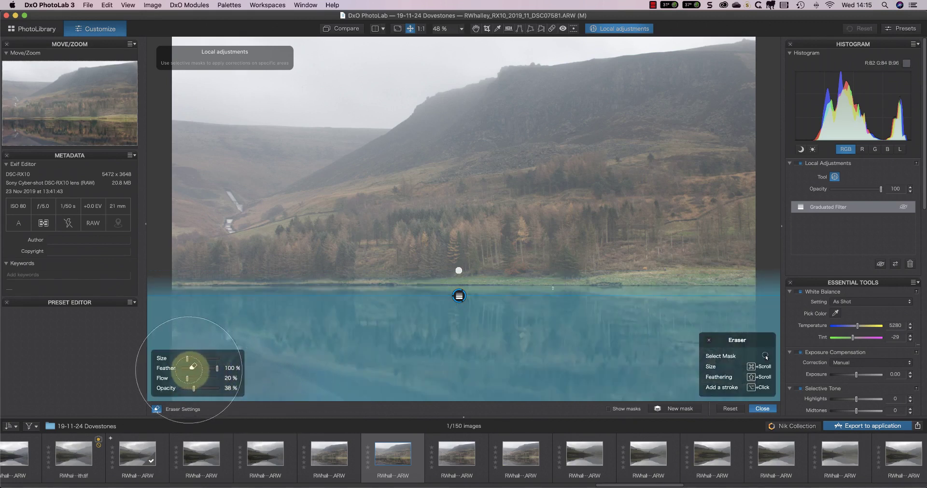
pyautogui.moveTo(276, 381); pyautogui.dragTo(362, 391)
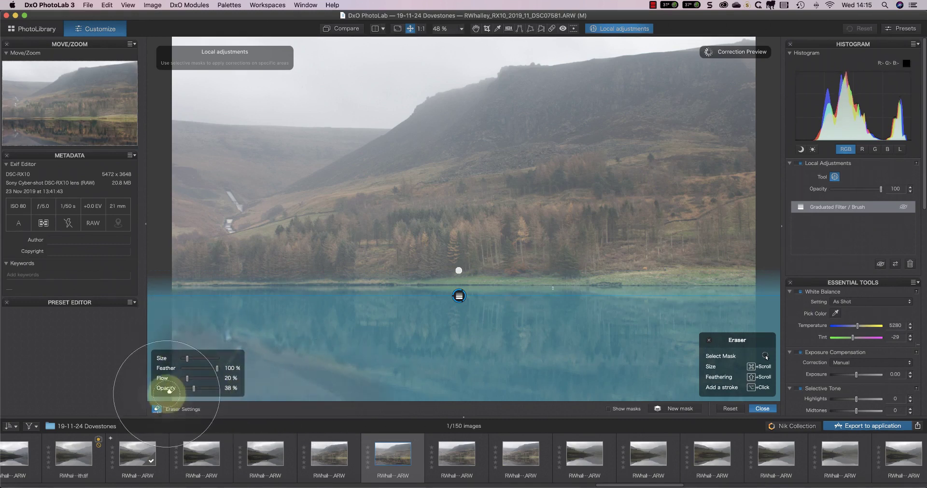
pyautogui.press('m')
pyautogui.press('m')
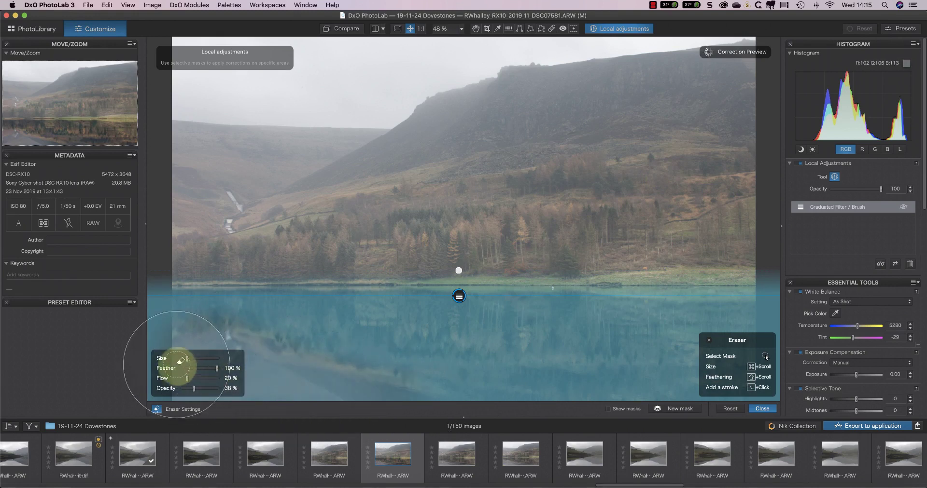
pyautogui.press('m')
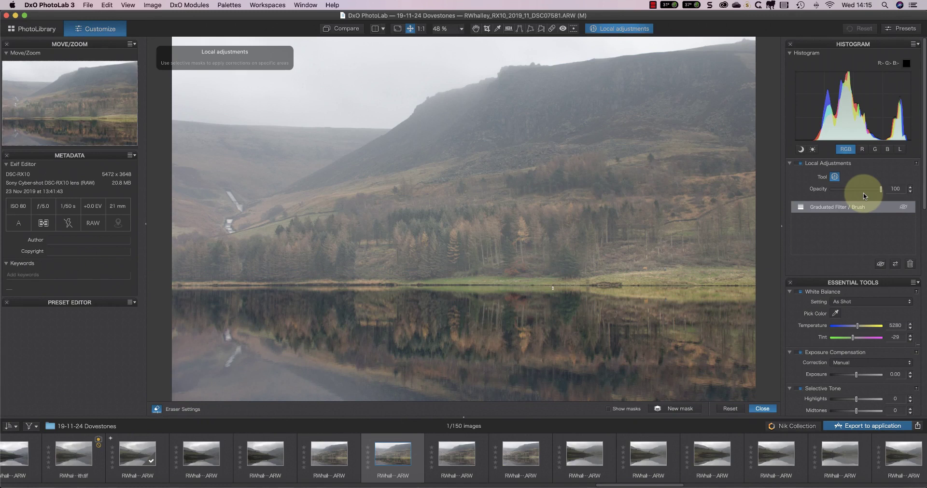
pyautogui.moveTo(279, 320)
pyautogui.mouseDown()
pyautogui.moveTo(149, 310)
pyautogui.moveTo(309, 352)
pyautogui.mouseUp()
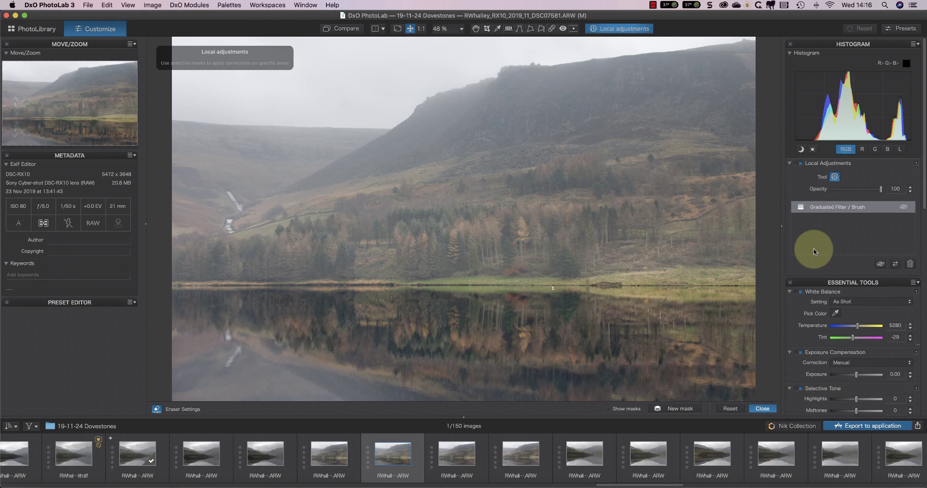
# Add a control point on the trees right of centre, size its circle over the woodland and shift it slightly uphill.
pyautogui.rightClick(362, 196)
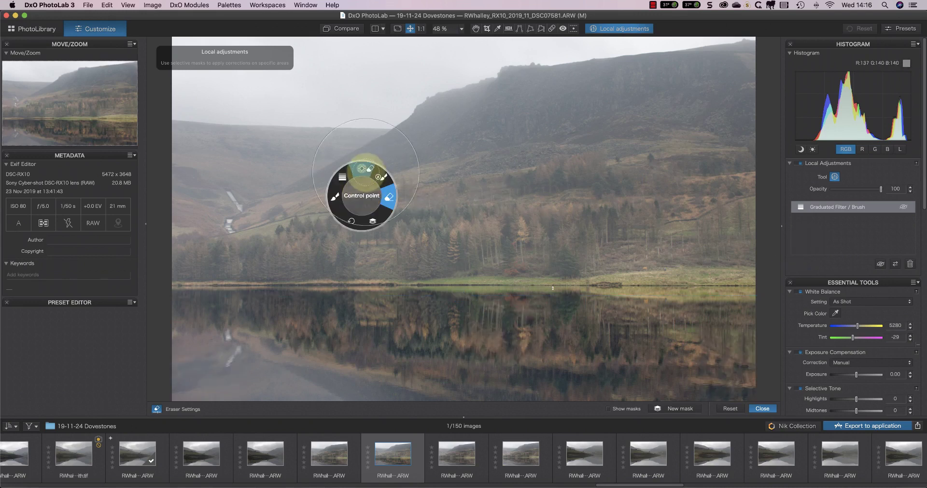
pyautogui.click(366, 172)
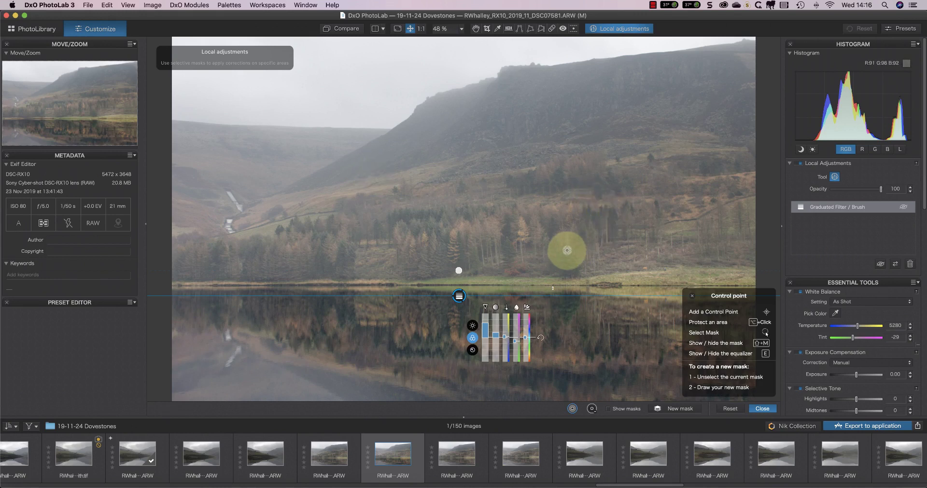
pyautogui.moveTo(565, 246); pyautogui.dragTo(648, 231)
pyautogui.moveTo(566, 247); pyautogui.dragTo(565, 239)
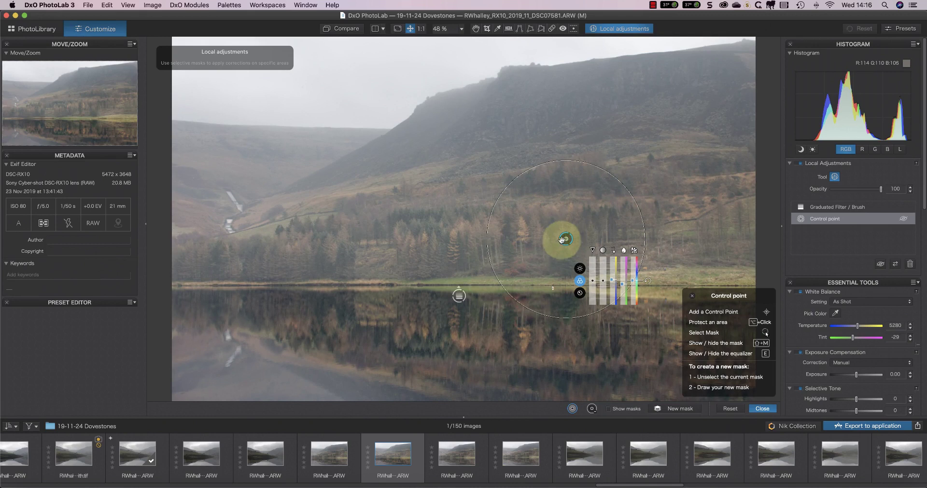
# Refine the control point's position and reduce its radius over the trees while viewing the mask, and hide the mask again.
pyautogui.click(608, 409)
pyautogui.moveTo(566, 239); pyautogui.dragTo(579, 243)
pyautogui.moveTo(578, 319); pyautogui.dragTo(579, 302)
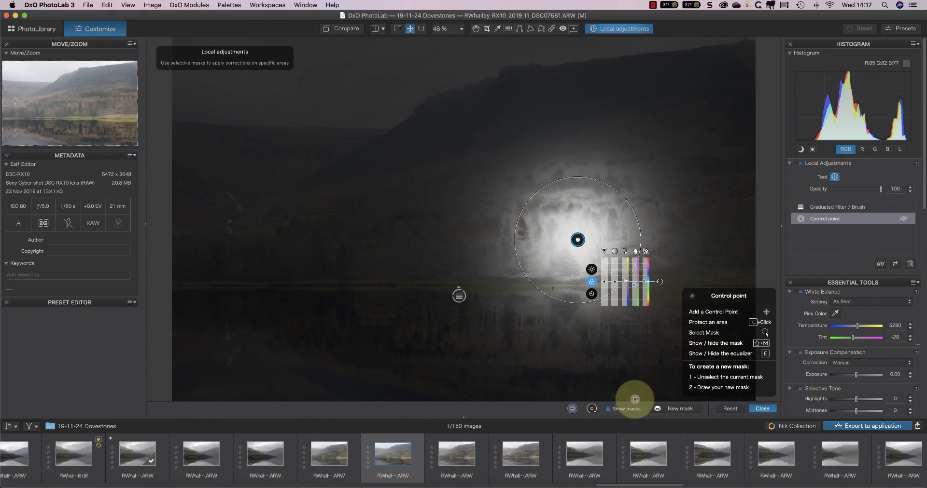
pyautogui.moveTo(577, 240)
pyautogui.mouseDown()
pyautogui.moveTo(544, 229)
pyautogui.moveTo(515, 235)
pyautogui.moveTo(538, 217)
pyautogui.moveTo(589, 213)
pyautogui.moveTo(565, 243)
pyautogui.mouseUp()
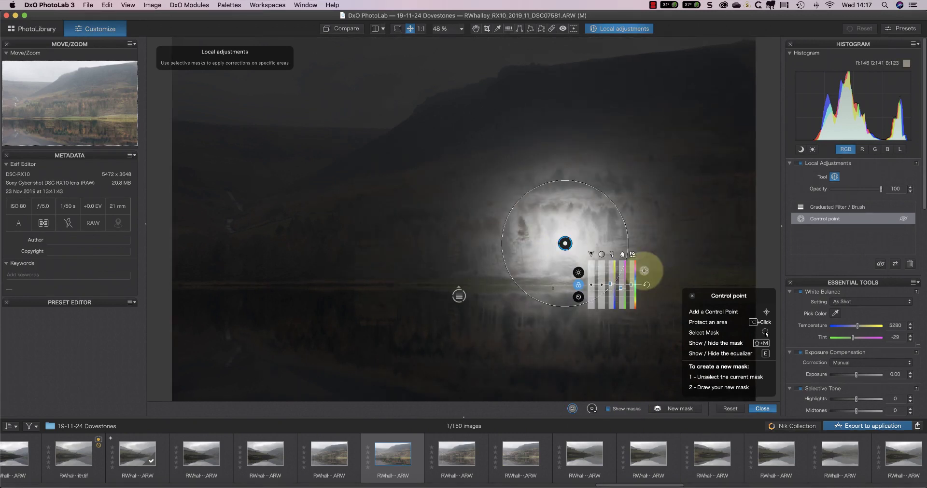
pyautogui.click(608, 409)
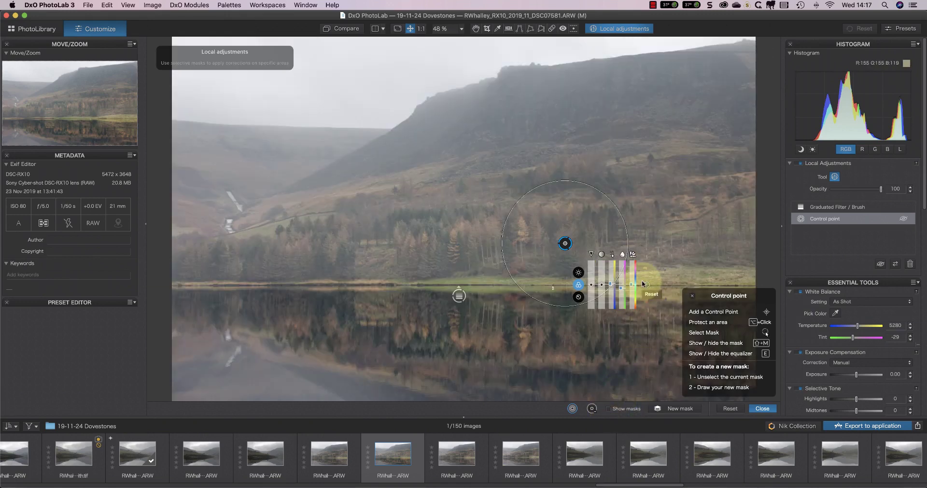
# Raise the control point's contrast, microcontrast and ClearView Plus, and boost its vibrancy and saturation.
pyautogui.click(578, 273)
pyautogui.moveTo(623, 287); pyautogui.dragTo(601, 278)
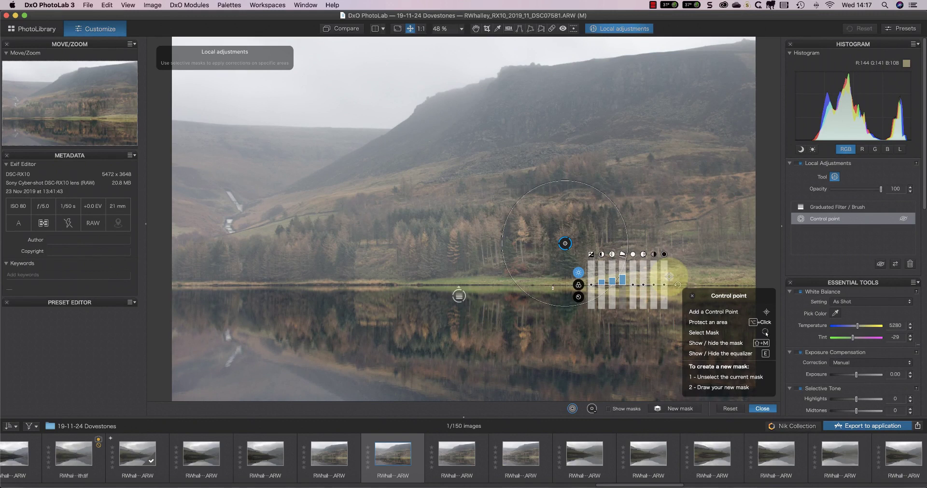
pyautogui.click(579, 284)
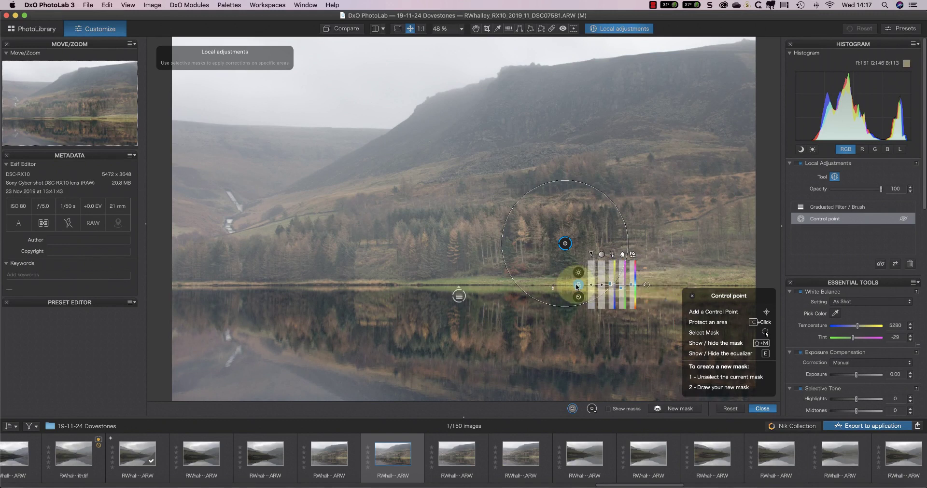
pyautogui.moveTo(591, 285); pyautogui.dragTo(600, 270)
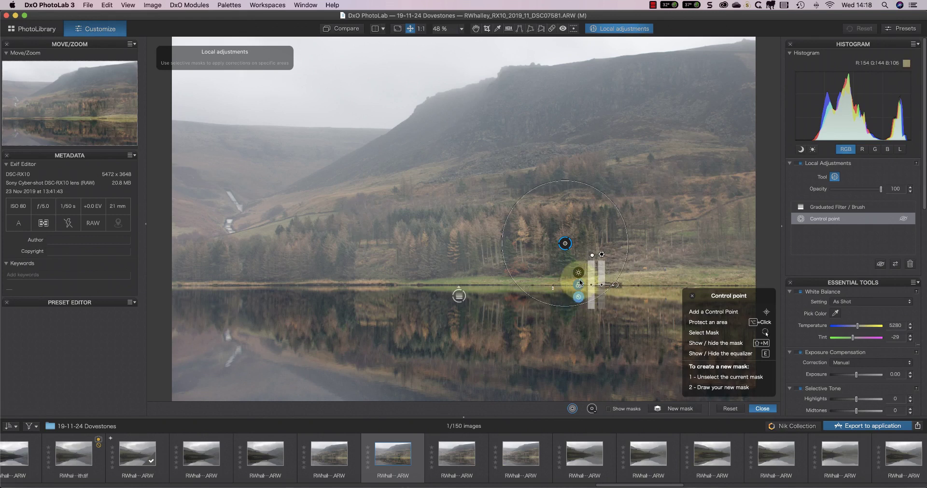
pyautogui.moveTo(579, 276)
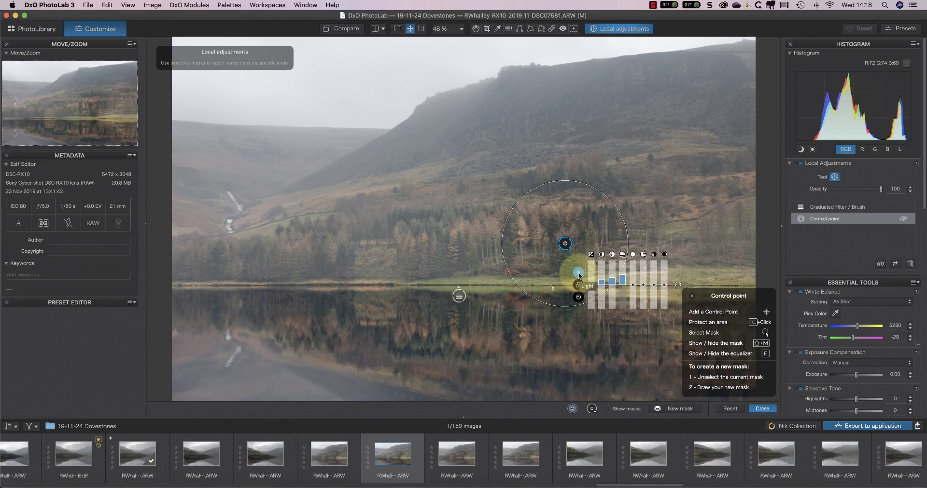
# Add further control points to the same mask along the tree line on both sides of the first one.
pyautogui.click(642, 245)
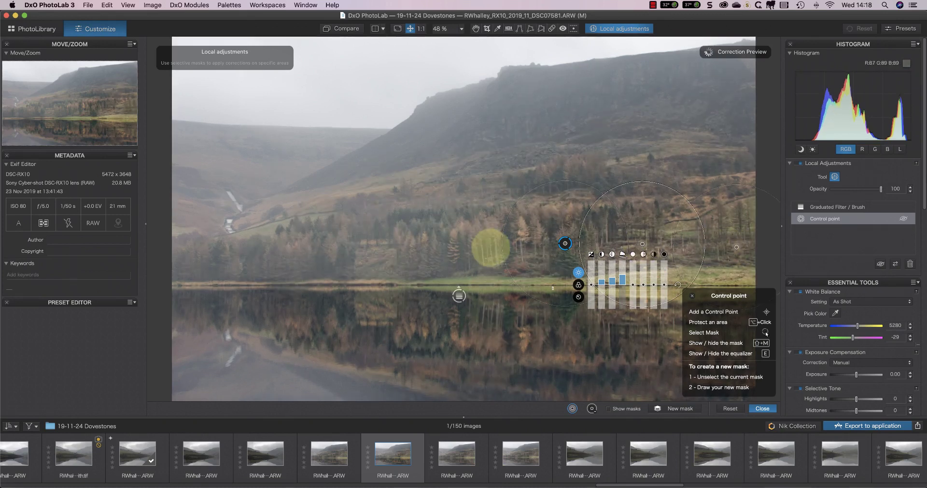
pyautogui.click(491, 248)
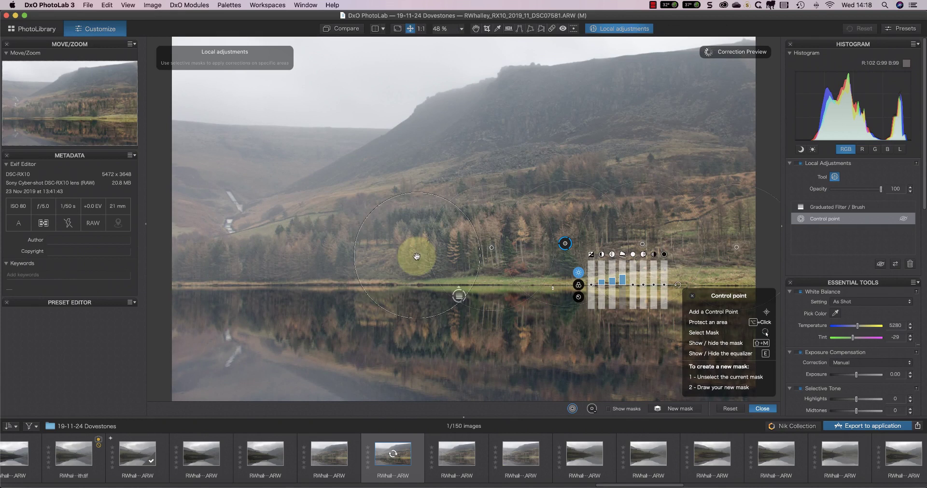
pyautogui.click(417, 256)
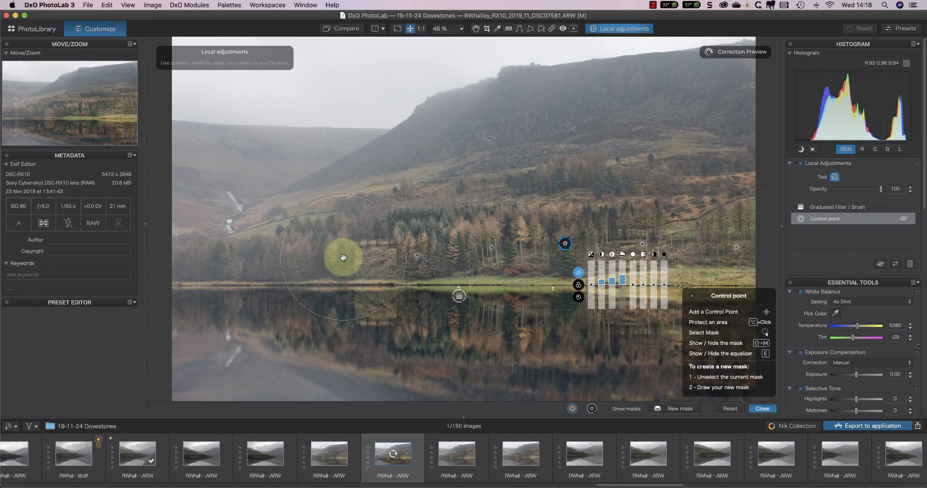
pyautogui.click(343, 257)
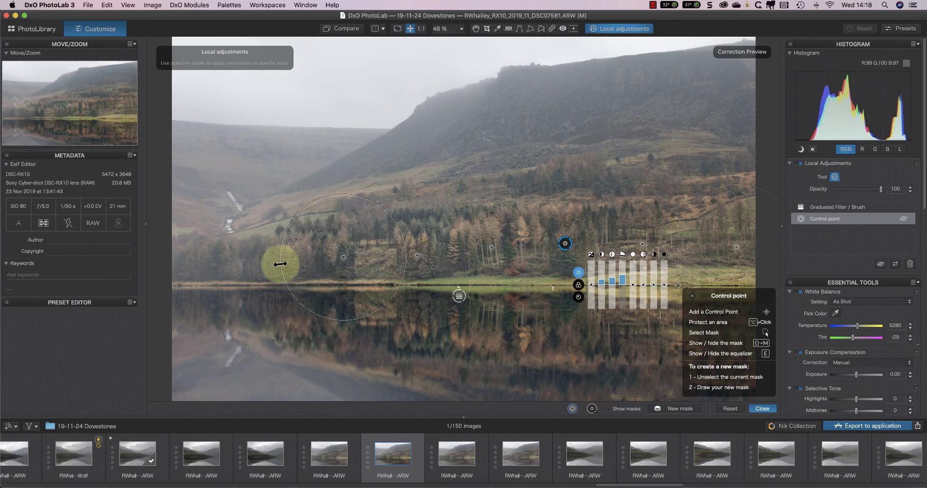
pyautogui.click(274, 265)
# Shrink and reposition the leftmost control point on the trees, and move the next four control points slightly uphill.
pyautogui.moveTo(212, 267); pyautogui.dragTo(273, 248)
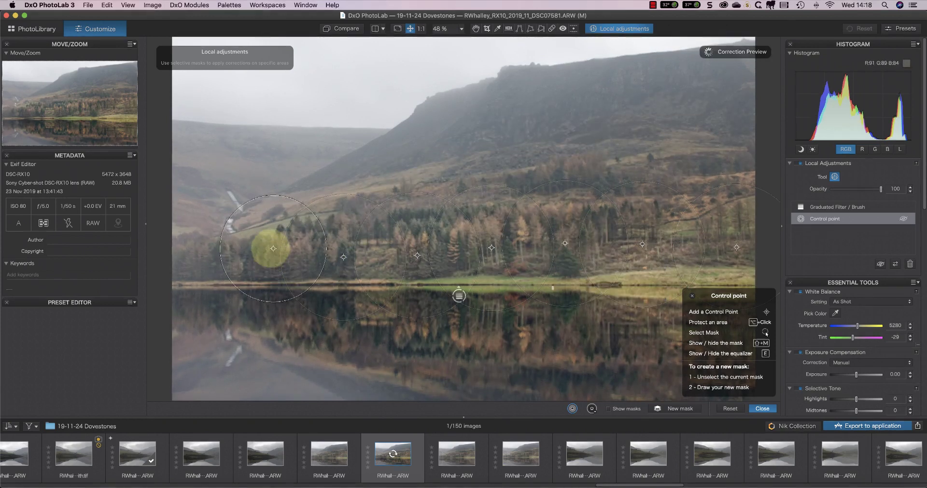
pyautogui.moveTo(343, 256); pyautogui.dragTo(341, 238)
pyautogui.moveTo(417, 255); pyautogui.dragTo(416, 233)
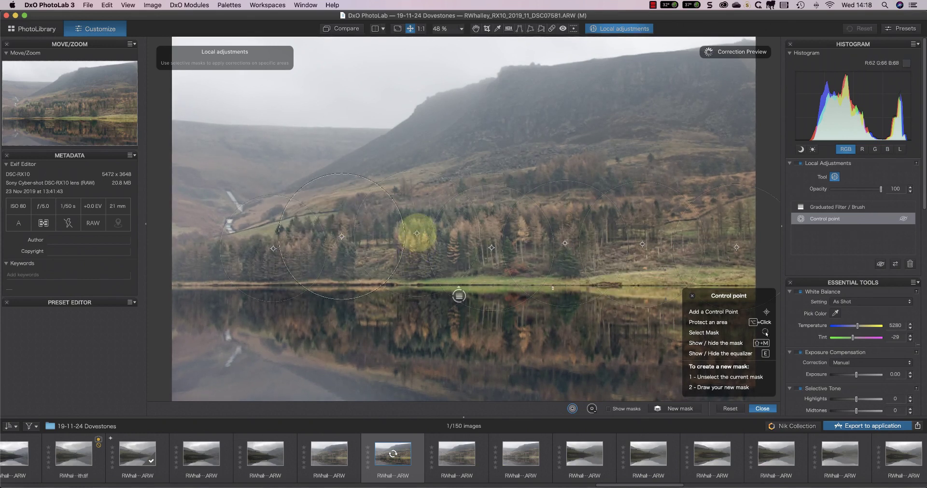
pyautogui.moveTo(491, 248); pyautogui.dragTo(492, 227)
pyautogui.moveTo(564, 244); pyautogui.dragTo(566, 226)
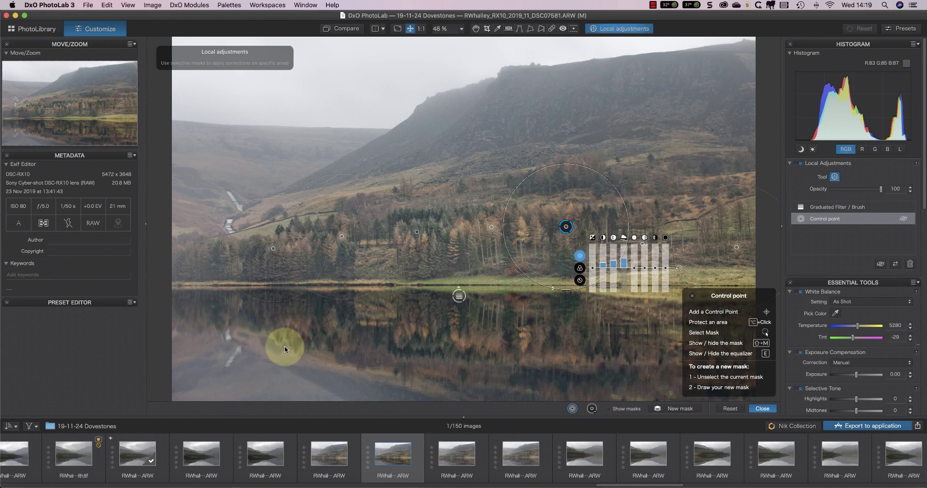
# Add a second graduated filter covering the sky and upper hillside, fading out down to the trees.
pyautogui.rightClick(457, 168)
pyautogui.click(438, 149)
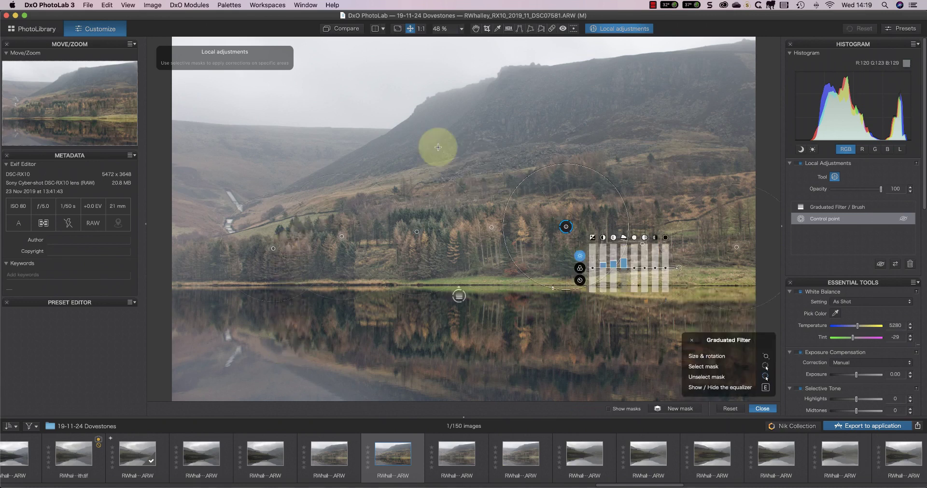
pyautogui.moveTo(438, 154); pyautogui.dragTo(451, 240)
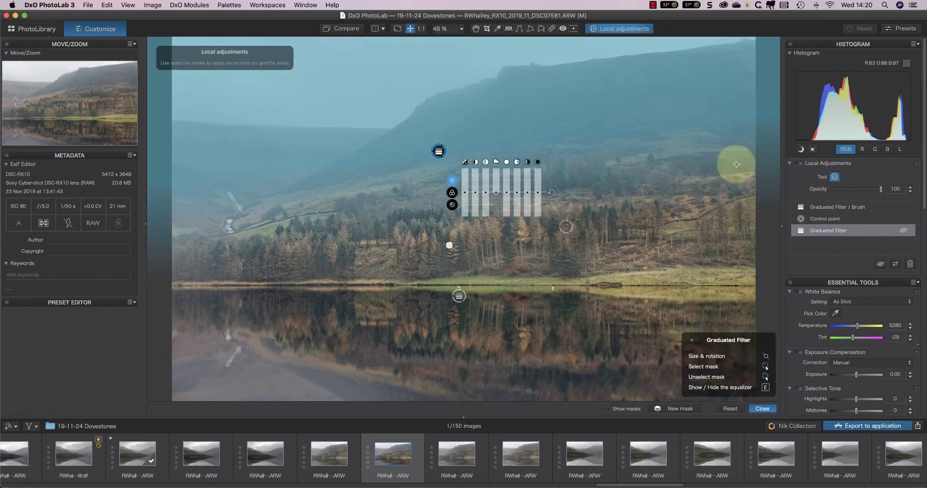
# Raise the sky filter's exposure slightly, reduce its contrast, set its microcontrast to about -19, and lower its vibrancy.
pyautogui.moveTo(460, 198); pyautogui.dragTo(486, 203)
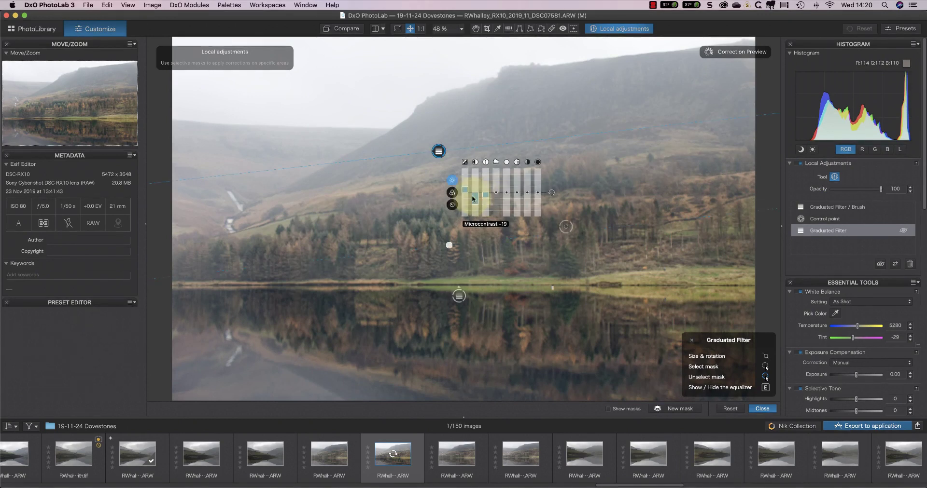
pyautogui.click(452, 193)
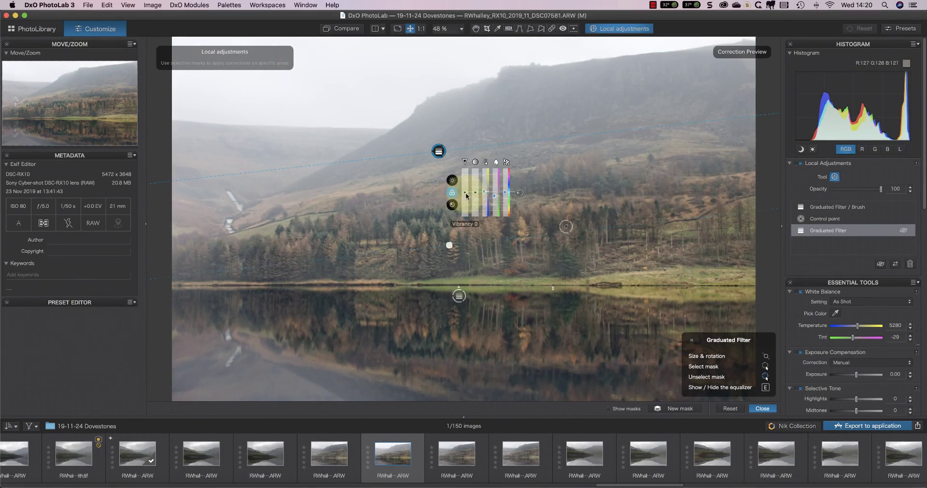
pyautogui.moveTo(467, 197)
pyautogui.mouseDown()
pyautogui.moveTo(475, 197)
pyautogui.moveTo(465, 205)
pyautogui.mouseUp()
pyautogui.click(829, 175)
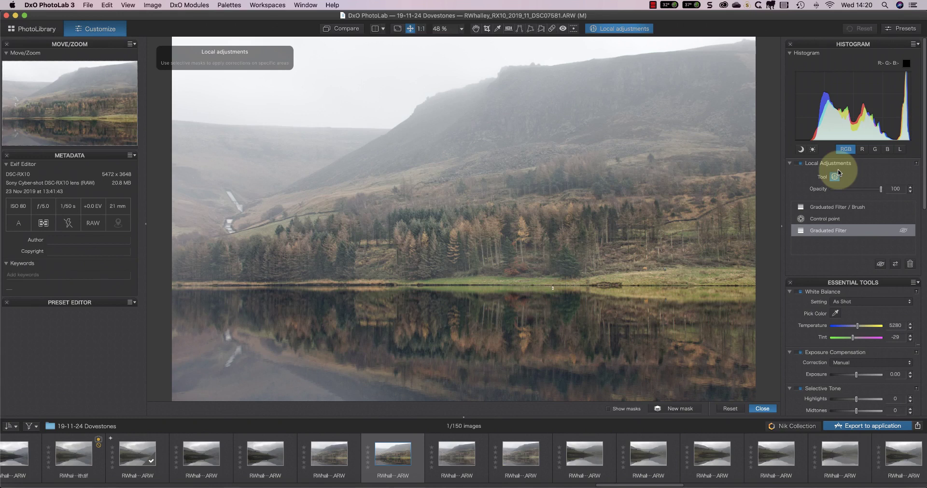
pyautogui.click(835, 176)
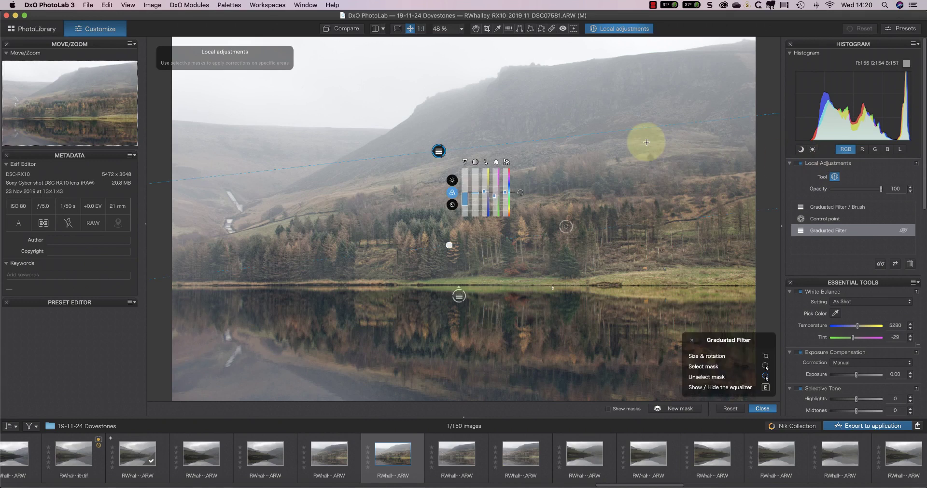
# Erase part of the sky filter's mask over the hillside and tree line, using the Eraser at 27% opacity.
pyautogui.rightClick(430, 94)
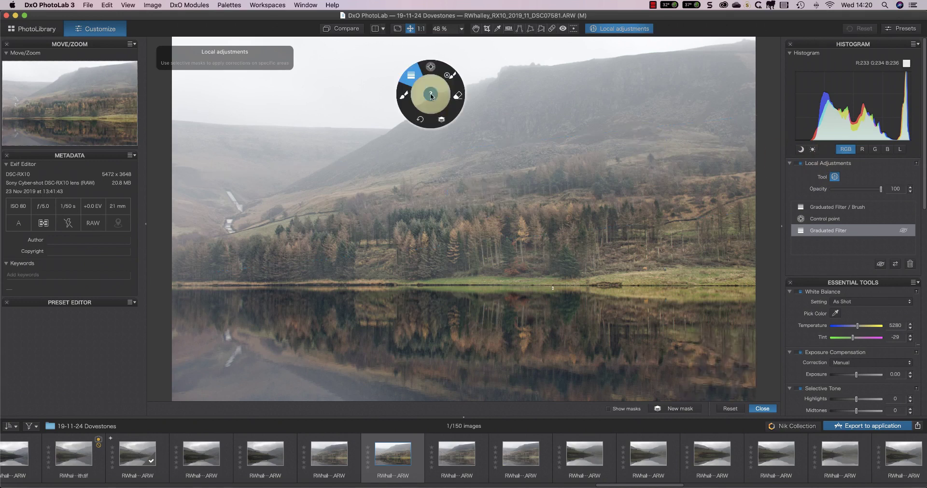
pyautogui.click(467, 99)
pyautogui.moveTo(193, 388); pyautogui.dragTo(190, 388)
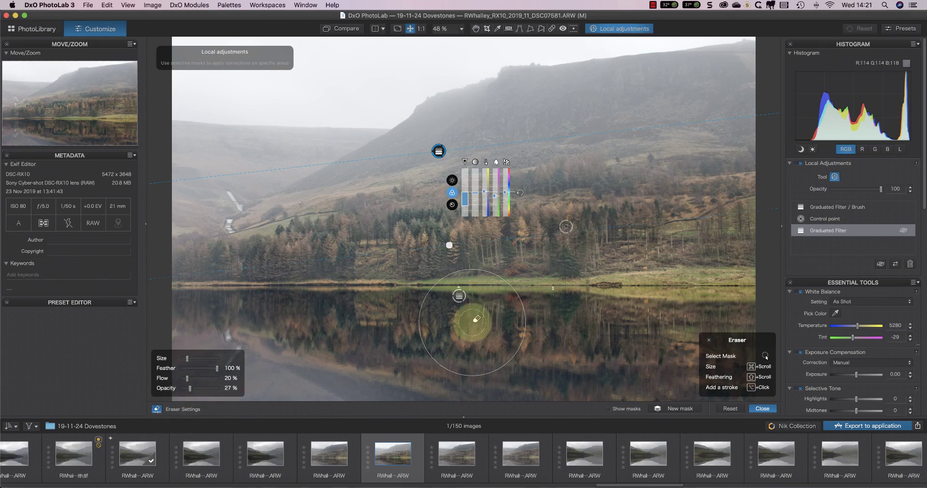
pyautogui.moveTo(723, 170)
pyautogui.mouseDown()
pyautogui.moveTo(698, 195)
pyautogui.moveTo(651, 202)
pyautogui.moveTo(574, 187)
pyautogui.moveTo(453, 221)
pyautogui.moveTo(370, 224)
pyautogui.moveTo(555, 214)
pyautogui.moveTo(620, 185)
pyautogui.moveTo(766, 194)
pyautogui.moveTo(681, 176)
pyautogui.moveTo(568, 175)
pyautogui.mouseUp()
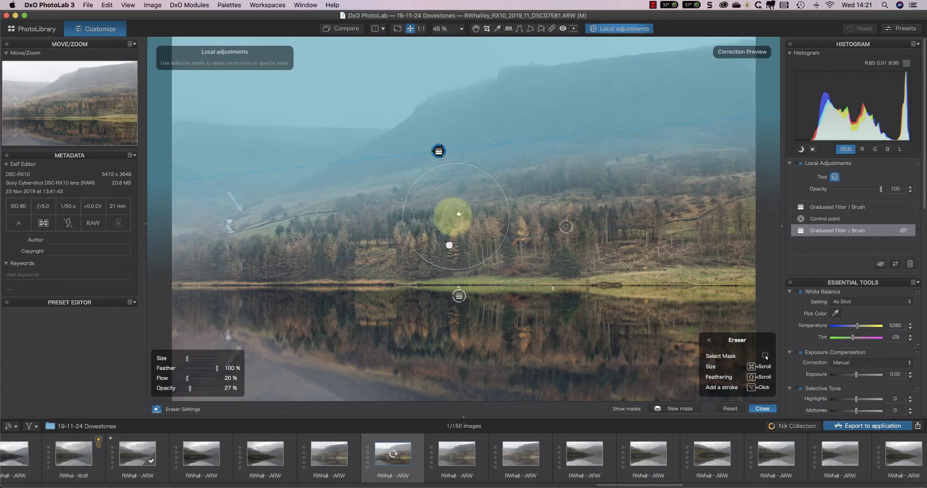
pyautogui.moveTo(717, 203)
pyautogui.mouseDown()
pyautogui.moveTo(800, 202)
pyautogui.moveTo(684, 184)
pyautogui.moveTo(524, 186)
pyautogui.moveTo(330, 229)
pyautogui.moveTo(552, 235)
pyautogui.moveTo(754, 170)
pyautogui.moveTo(777, 169)
pyautogui.mouseUp()
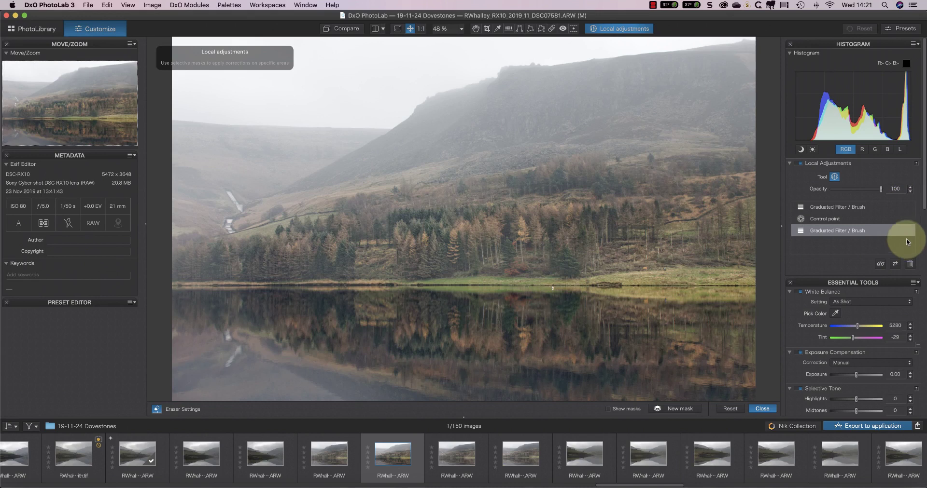
# Compare the image with the second graduated filter's mask hidden and shown.
pyautogui.click(903, 230)
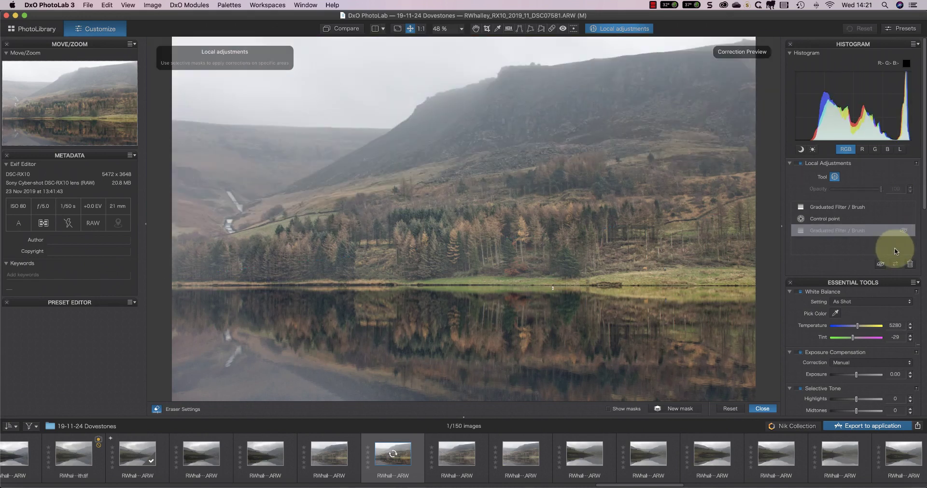
pyautogui.click(903, 231)
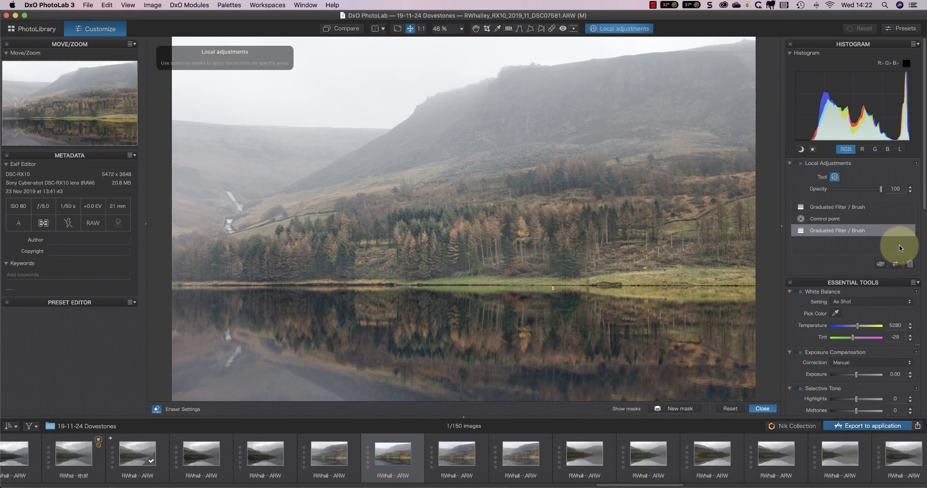
pyautogui.moveTo(457, 294)
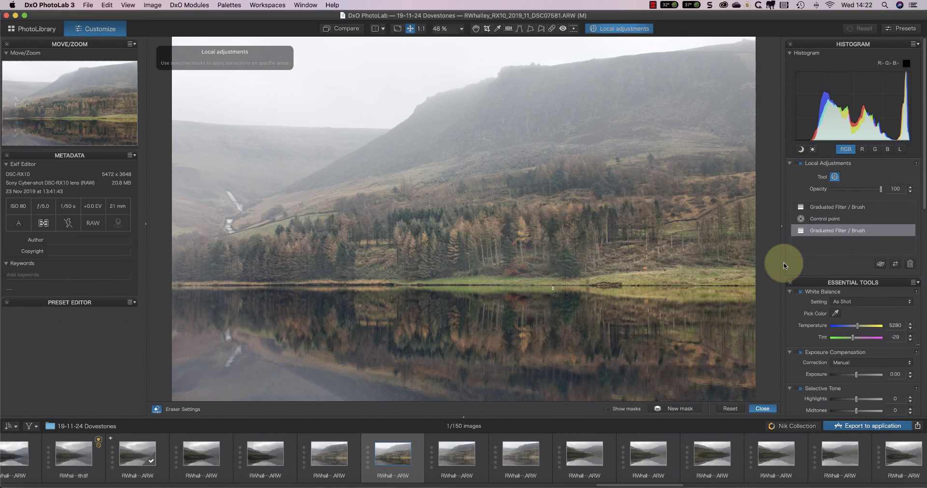
# Paint a new Auto mask along the grassy shoreline beneath the trees at 100% zoom.
pyautogui.rightClick(474, 255)
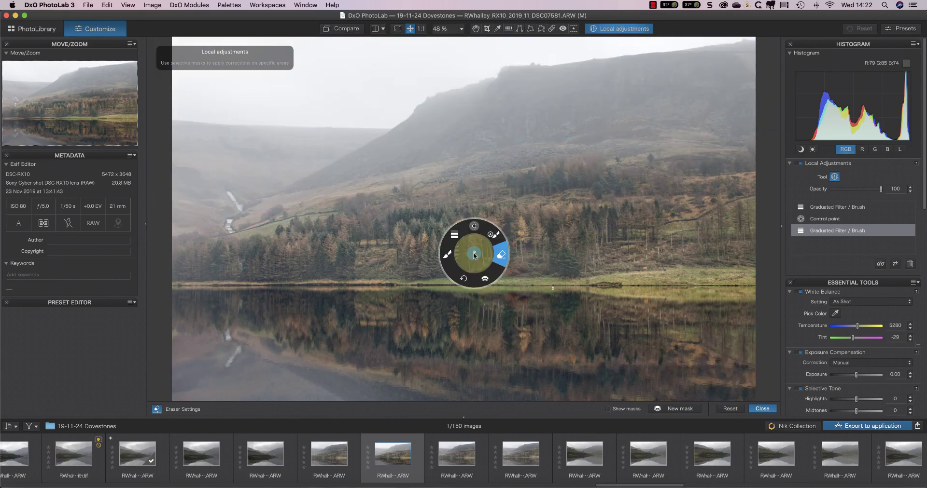
pyautogui.click(493, 235)
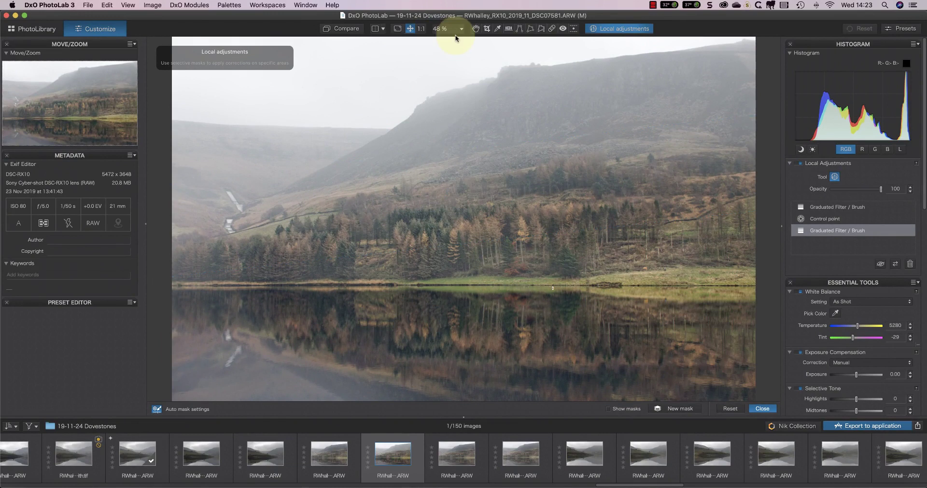
pyautogui.click(421, 29)
pyautogui.moveTo(48, 110); pyautogui.dragTo(60, 120)
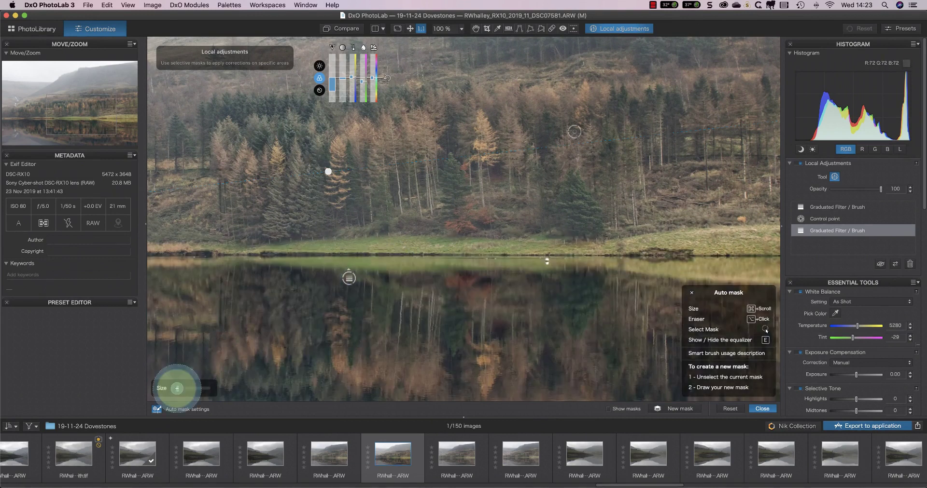
pyautogui.moveTo(314, 248)
pyautogui.mouseDown()
pyautogui.moveTo(276, 250)
pyautogui.moveTo(605, 251)
pyautogui.mouseUp()
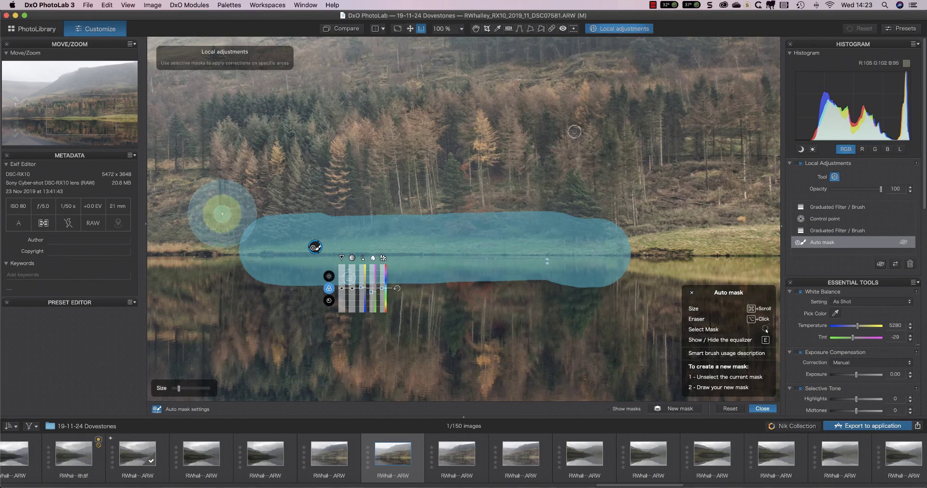
# Try raising the shoreline mask's exposure to 2.06, and return it to zero.
pyautogui.moveTo(343, 290)
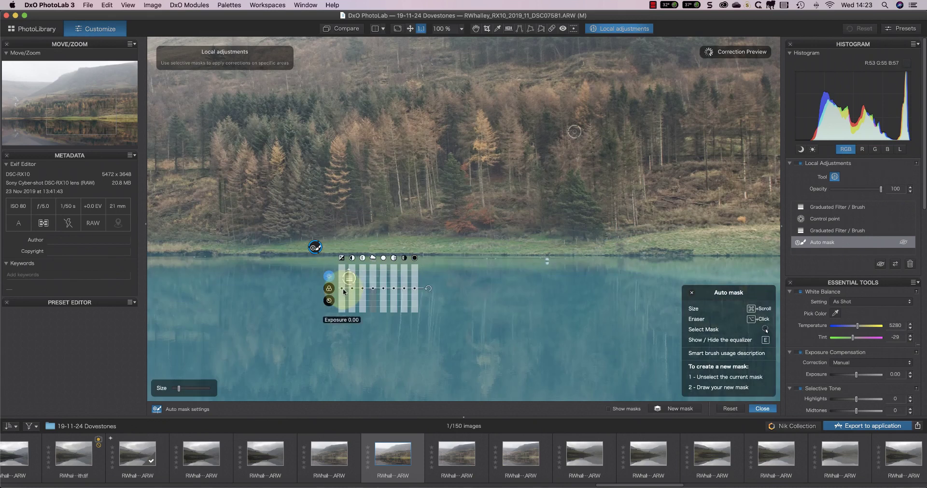
pyautogui.moveTo(344, 291); pyautogui.dragTo(342, 278)
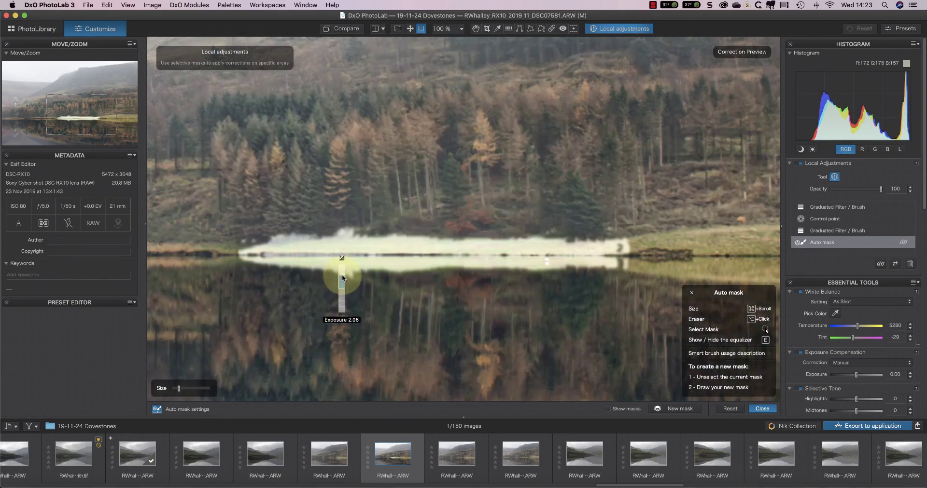
pyautogui.moveTo(342, 278); pyautogui.dragTo(343, 290)
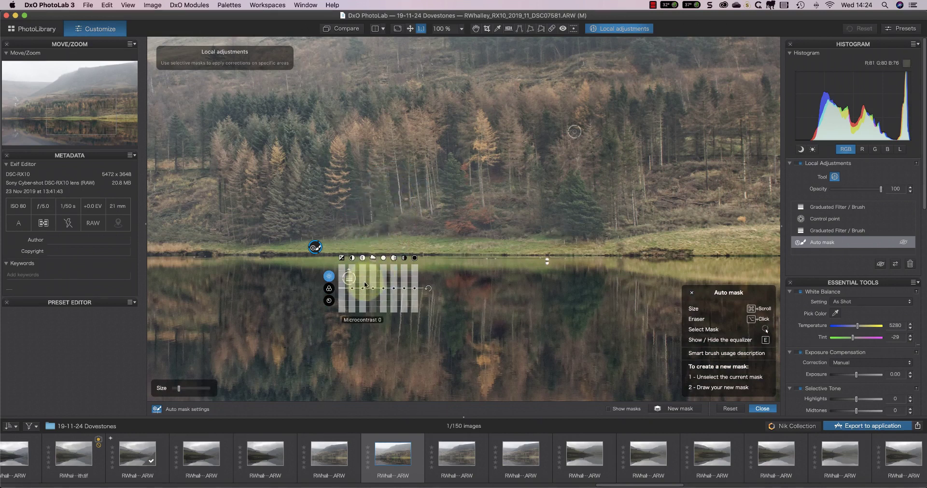
# Slightly lower the shoreline auto mask's contrast and vibrancy.
pyautogui.moveTo(349, 278); pyautogui.dragTo(353, 295)
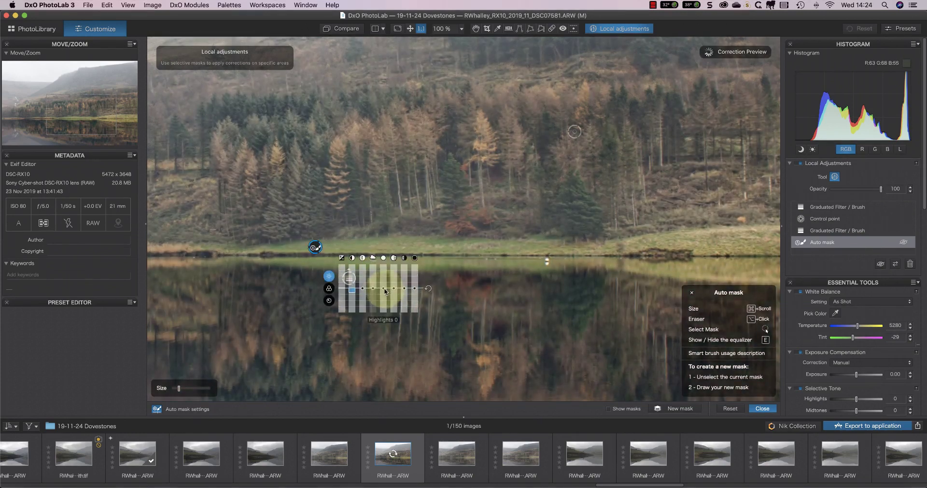
pyautogui.moveTo(394, 289); pyautogui.dragTo(342, 291)
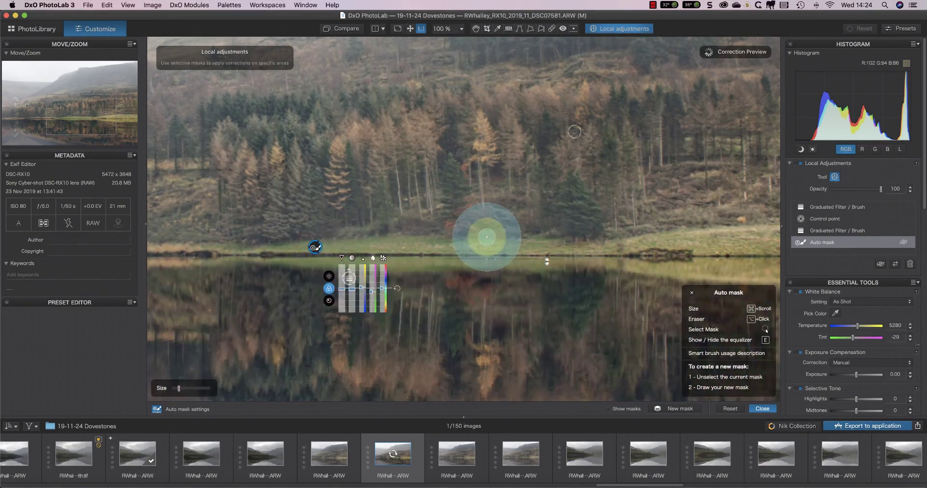
# Compare the whole photo with and without its local adjustments.
pyautogui.click(398, 29)
pyautogui.press('e')
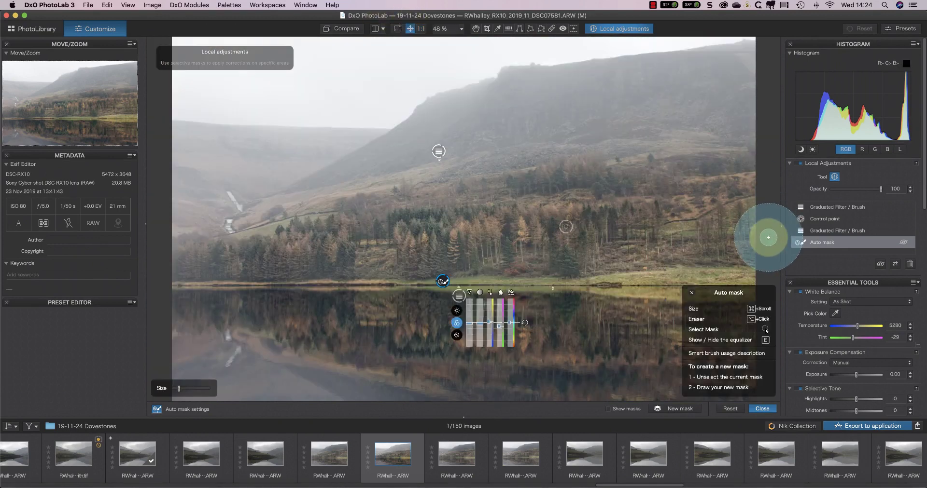
pyautogui.moveTo(855, 231)
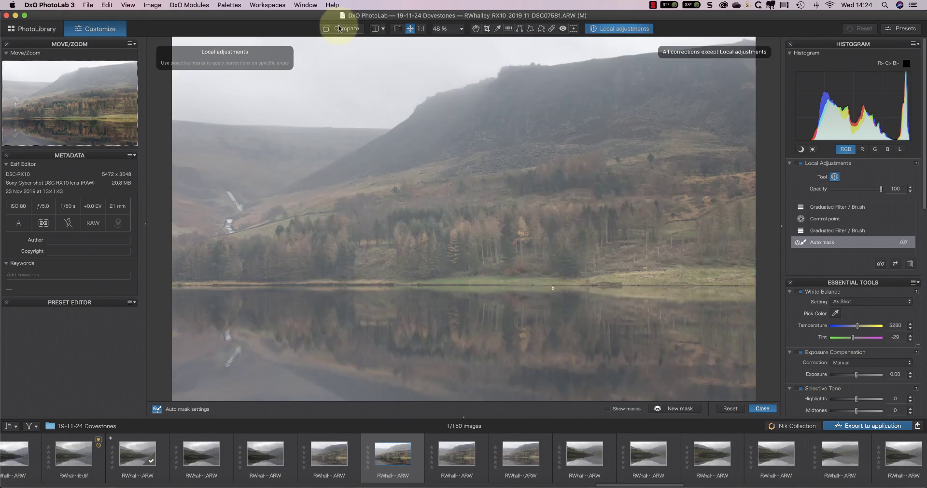
pyautogui.click(339, 28)
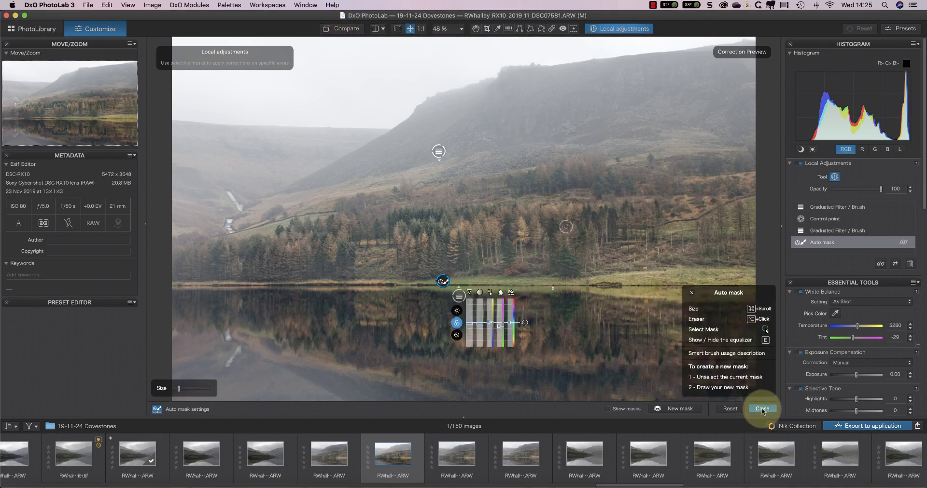
# Close the local adjustments, reopen them briefly to review the list of masks, and close them again.
pyautogui.click(762, 408)
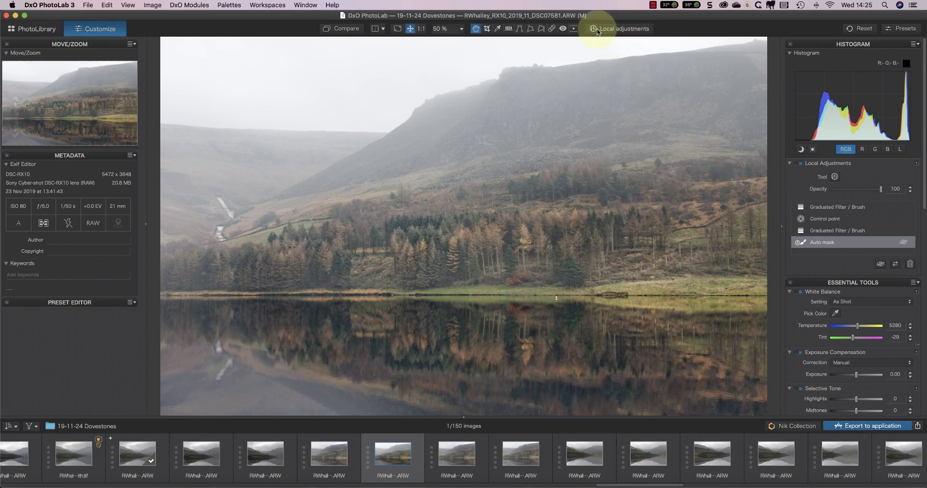
pyautogui.click(619, 28)
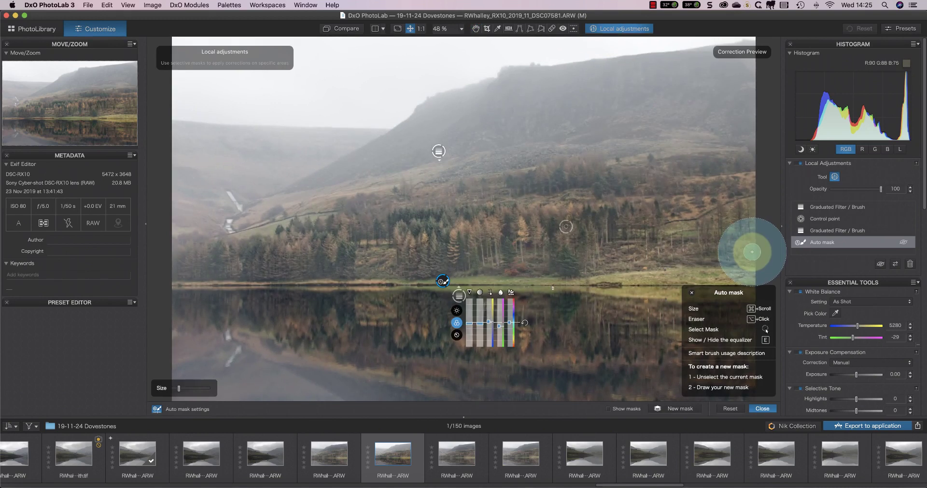
pyautogui.moveTo(819, 211)
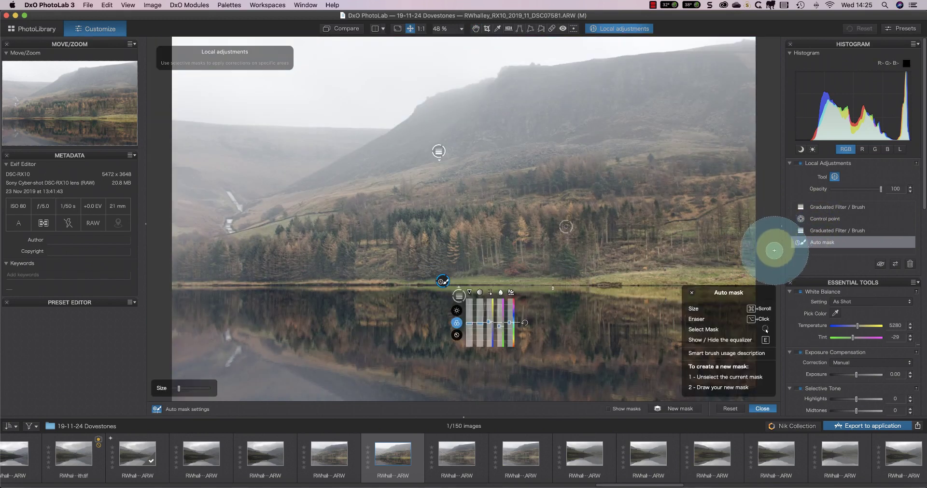
pyautogui.click(762, 408)
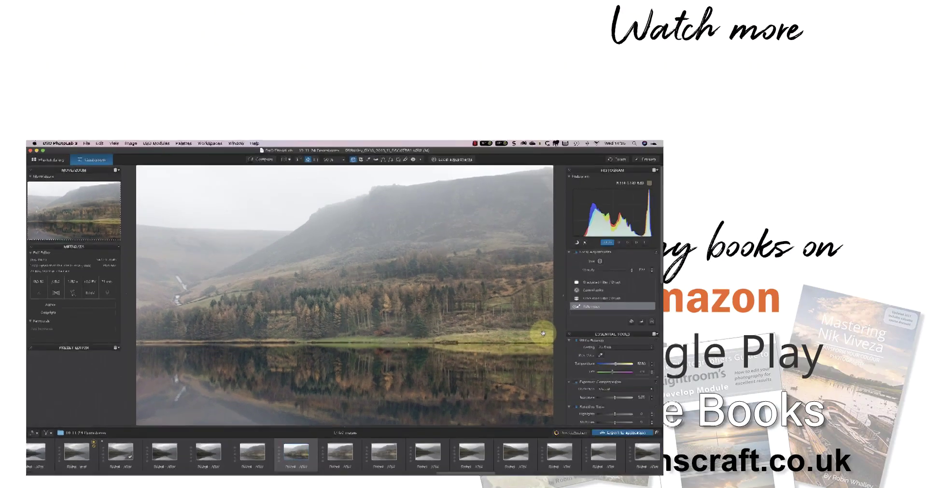